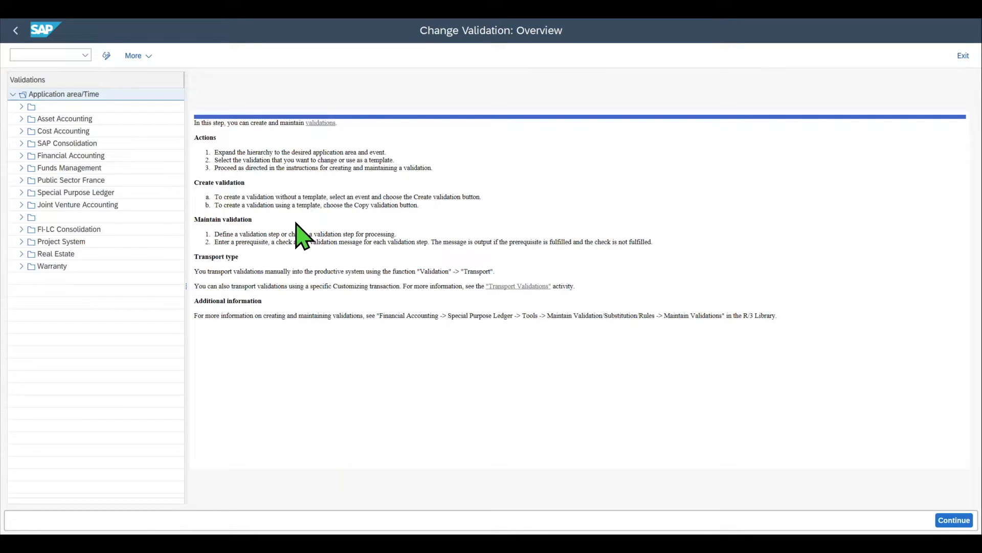
Start a new validation for the Line Item callup point of Financial Accounting.
{"action": "left_click", "coordinate": [22, 156]}
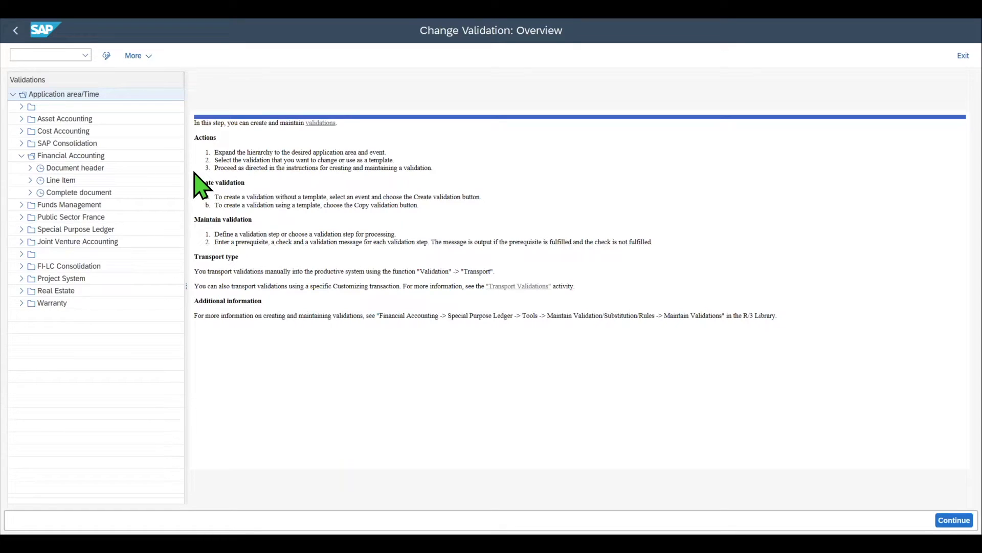
{"action": "left_click", "coordinate": [41, 180]}
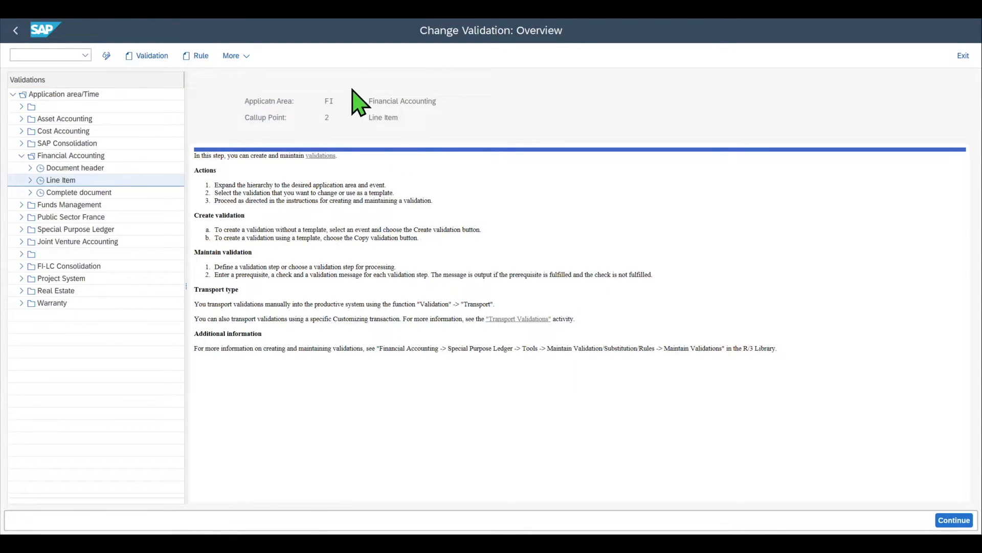
{"action": "left_click", "coordinate": [150, 56]}
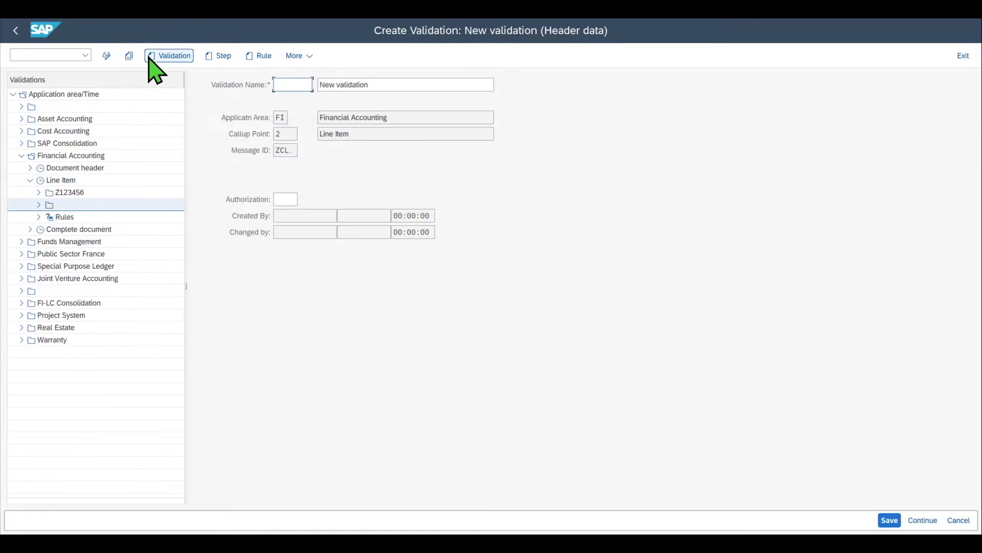
Name the new validation Z123, keep its description, and save it.
{"action": "left_click", "coordinate": [292, 85]}
{"action": "type", "text": "Z123"}
{"action": "left_click", "coordinate": [406, 86]}
{"action": "left_click_drag", "start_coordinate": [406, 86], "coordinate": [324, 84]}
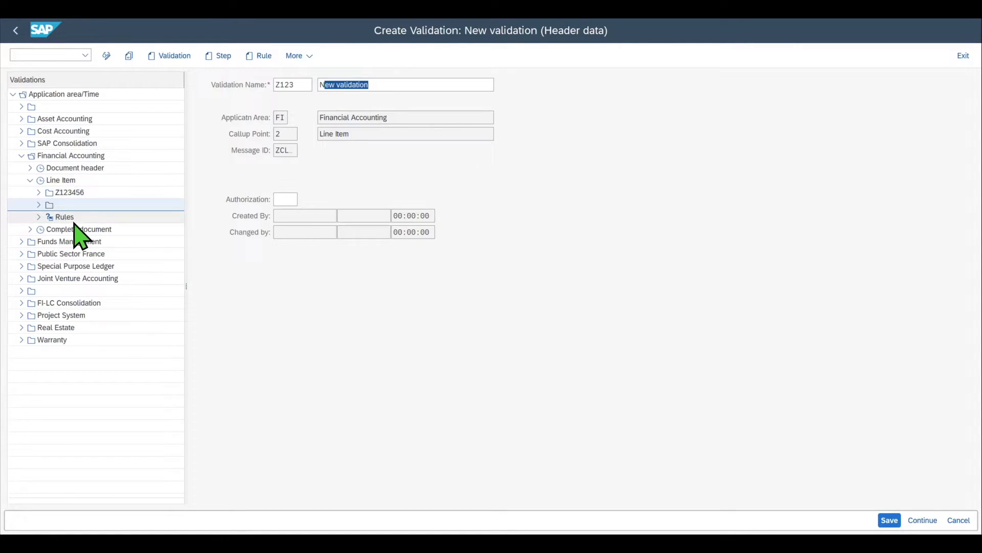
{"action": "left_click_drag", "start_coordinate": [302, 85], "coordinate": [273, 85]}
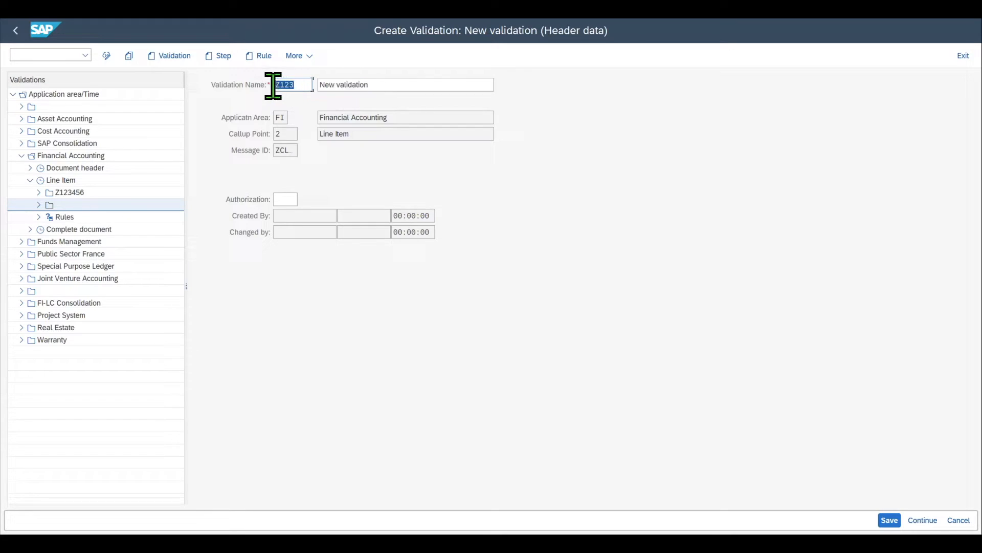
{"action": "left_click", "coordinate": [307, 85]}
{"action": "left_click", "coordinate": [890, 520]}
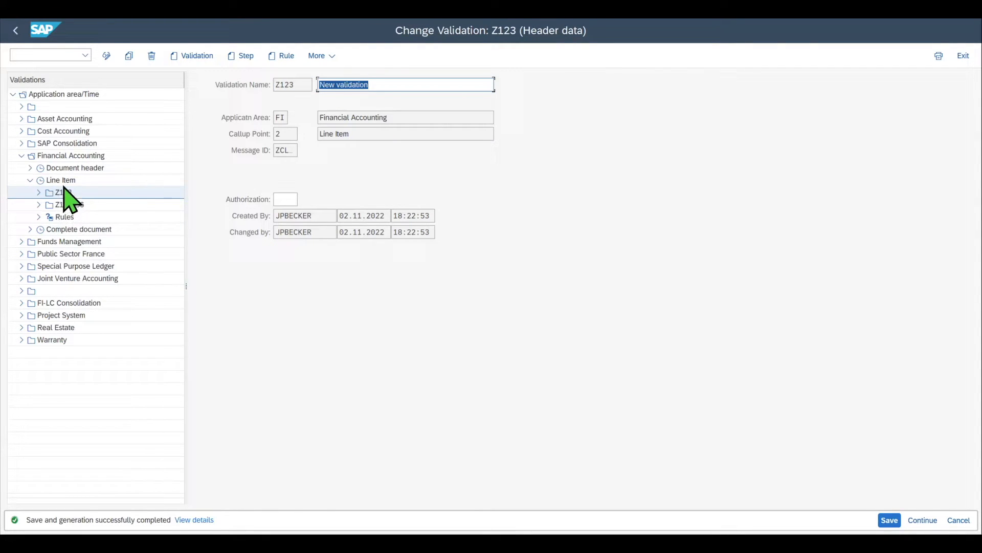
Add a step to validation Z123 and open its prerequisite for editing.
{"action": "left_click", "coordinate": [65, 193]}
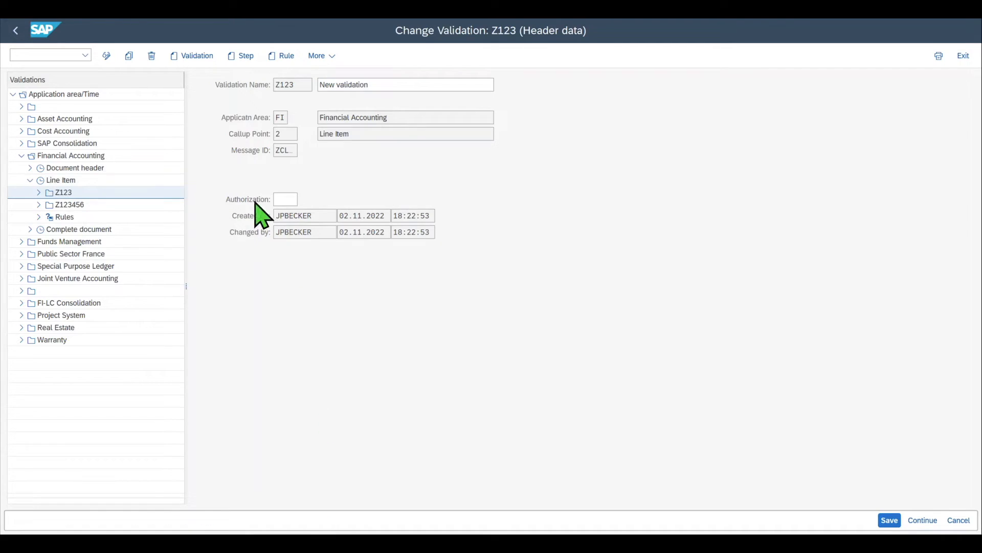
{"action": "left_click", "coordinate": [241, 56]}
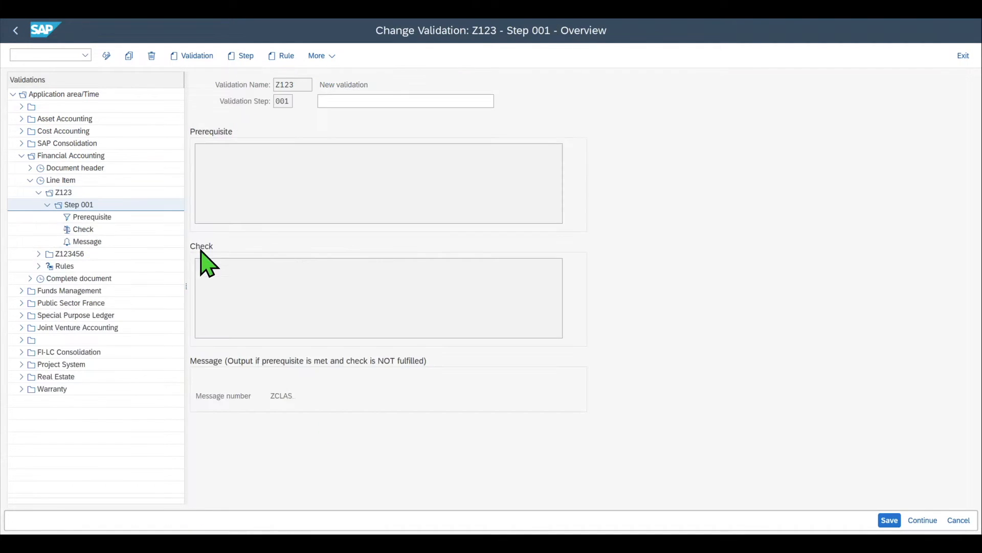
{"action": "left_click", "coordinate": [97, 220]}
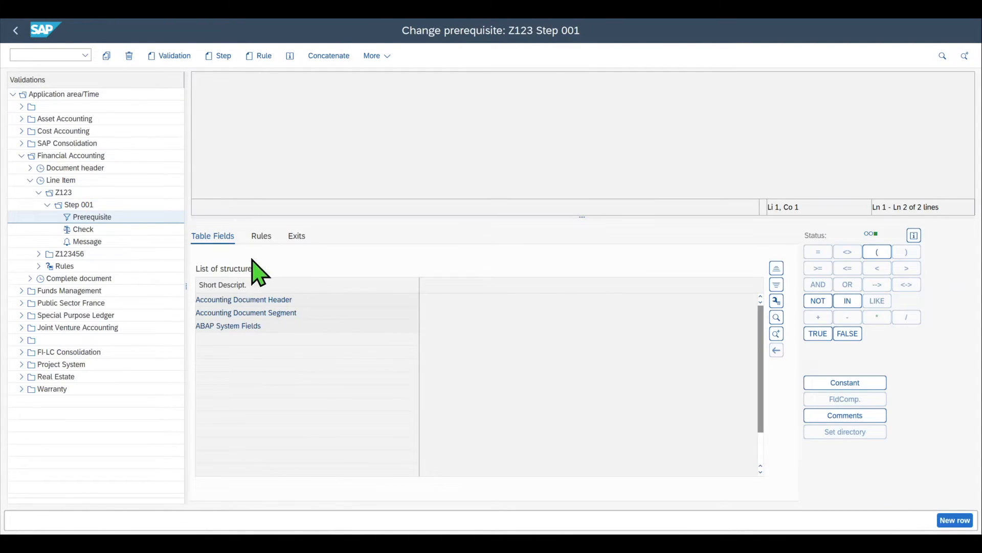
Begin the prerequisite with the G/L account field BSEG-HKONT from the accounting document segment and the IN operator.
{"action": "double_click", "coordinate": [262, 313]}
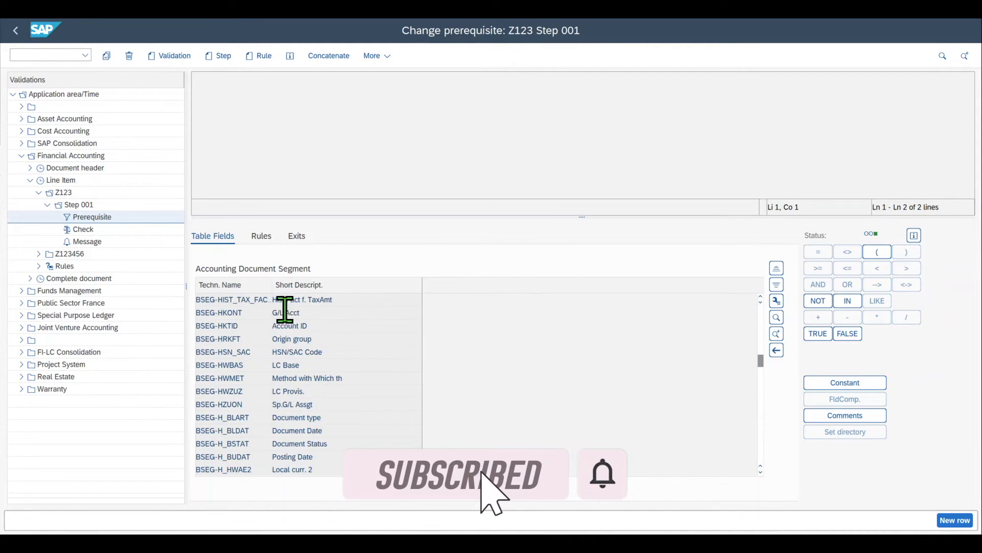
{"action": "double_click", "coordinate": [233, 312]}
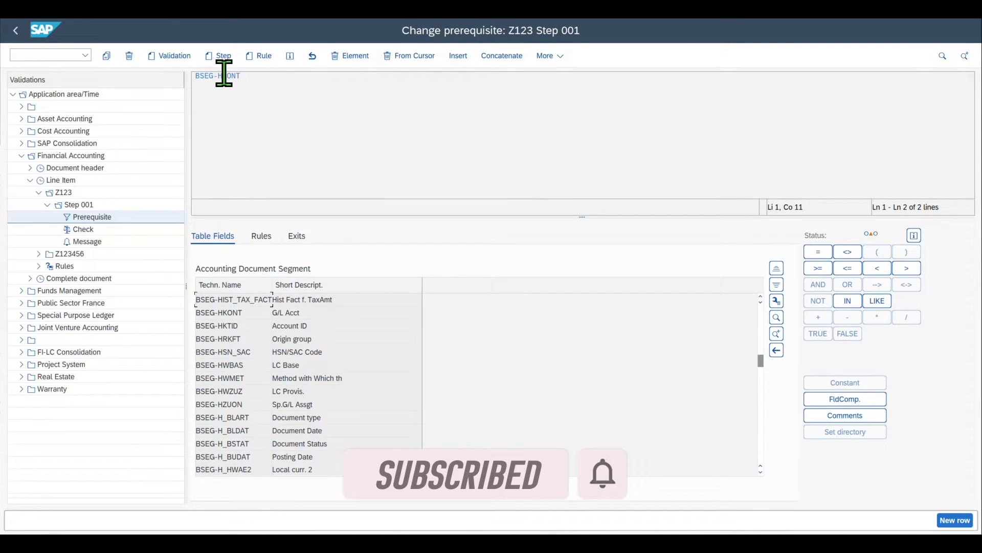
{"action": "left_click", "coordinate": [273, 86]}
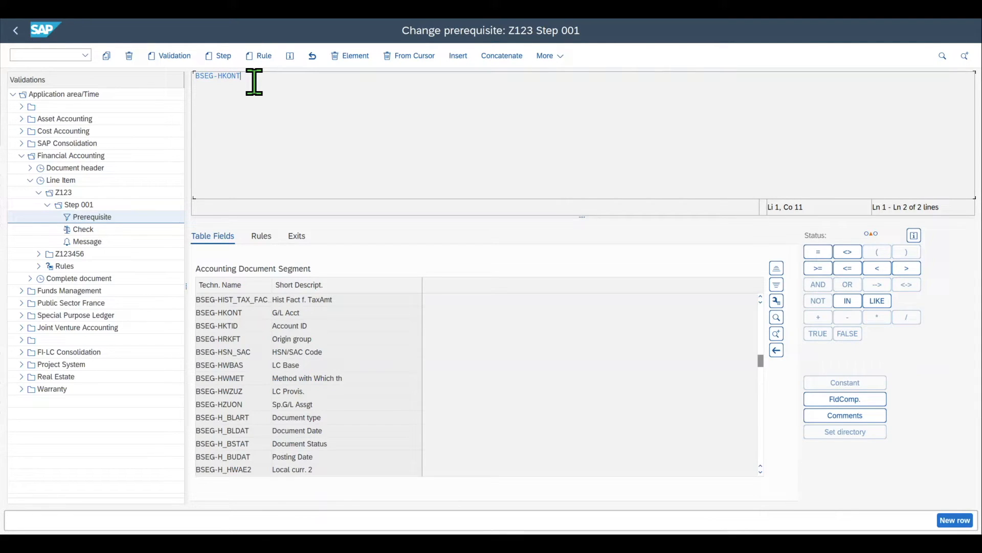
{"action": "left_click", "coordinate": [849, 301]}
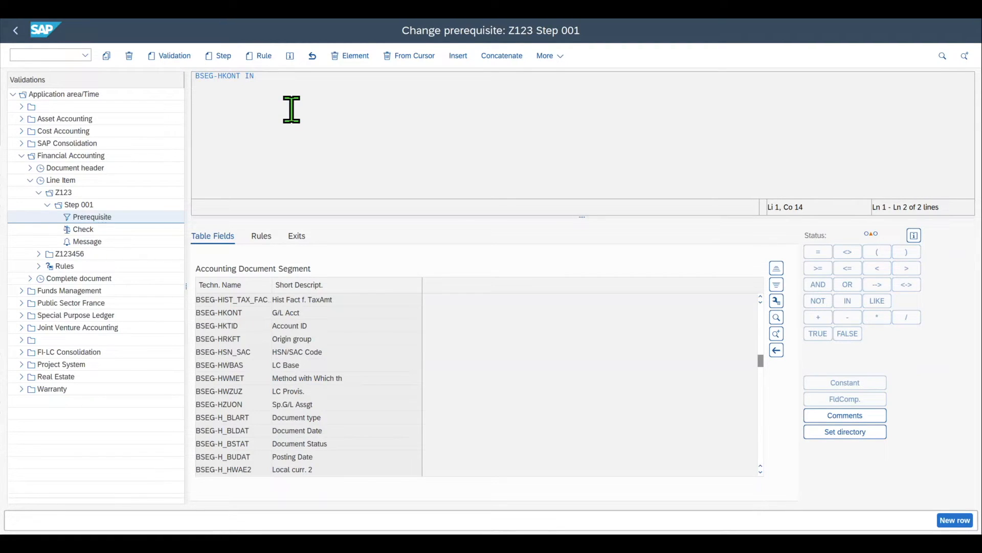
Create a basic set named ZMARKETING based on table BSEG and field HKONT.
{"action": "left_click", "coordinate": [67, 53]}
{"action": "key", "text": "Return"}
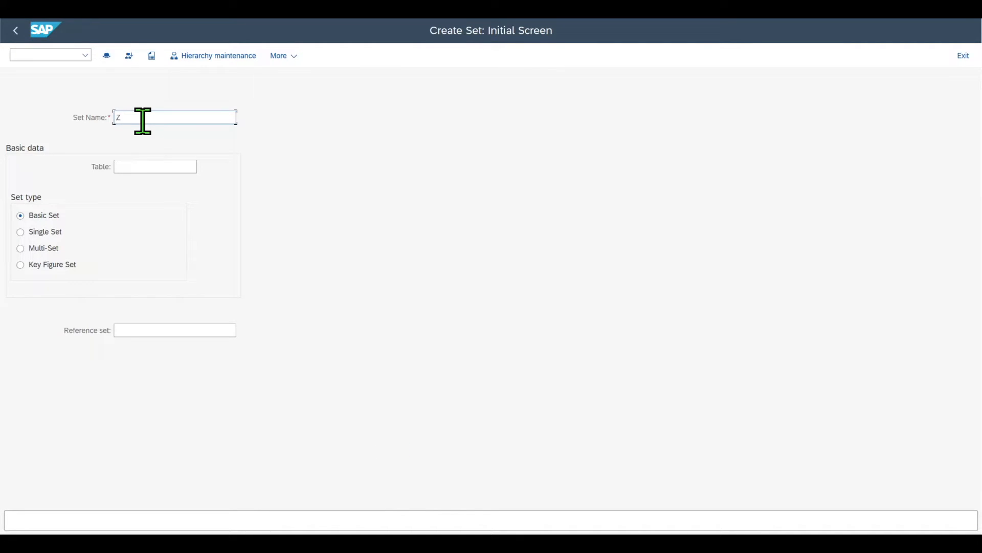
{"action": "type", "text": "ZMARKETING"}
{"action": "left_click", "coordinate": [134, 168]}
{"action": "type", "text": "BSEG"}
{"action": "key", "text": "Return"}
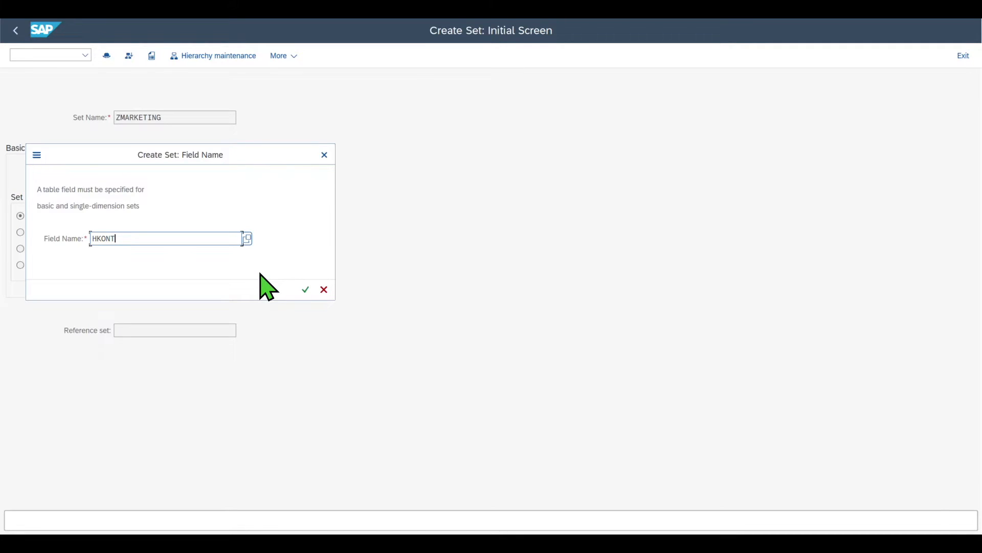
{"action": "key", "text": "Return"}
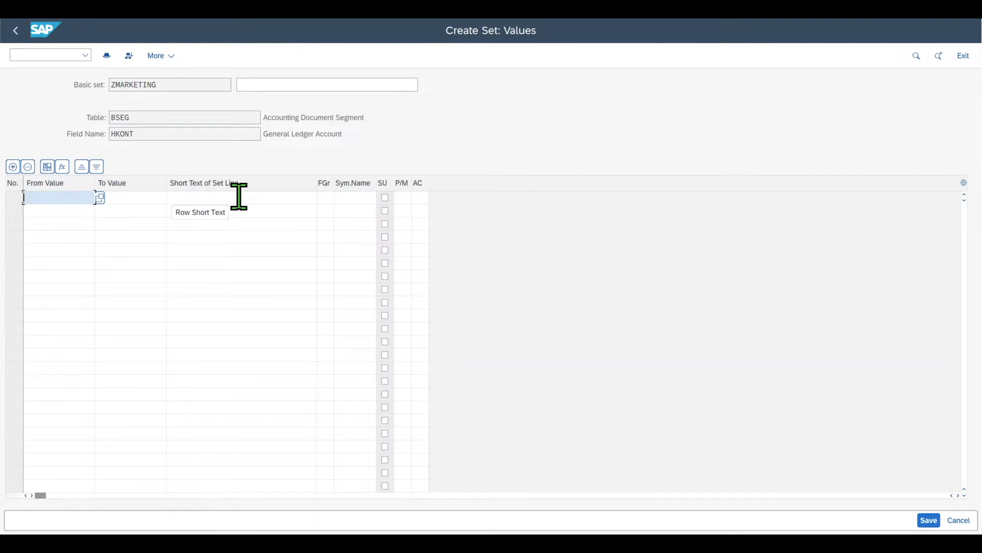
Find the 477* accounts, enter a value range from 477000 into the 4779 series, and save the set.
{"action": "left_click", "coordinate": [101, 197]}
{"action": "left_click", "coordinate": [229, 300]}
{"action": "type", "text": "477*"}
{"action": "key", "text": "Return"}
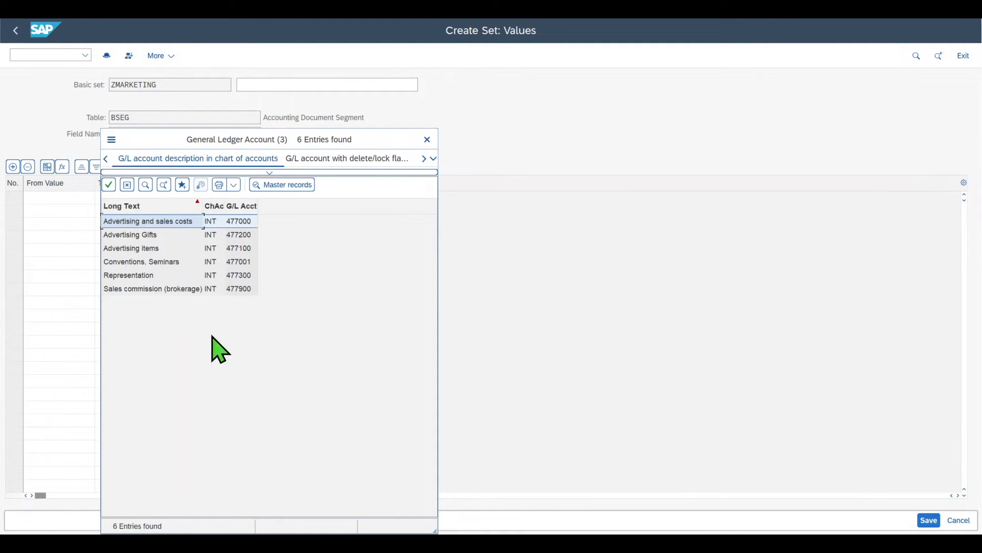
{"action": "double_click", "coordinate": [181, 224]}
{"action": "left_click", "coordinate": [141, 198]}
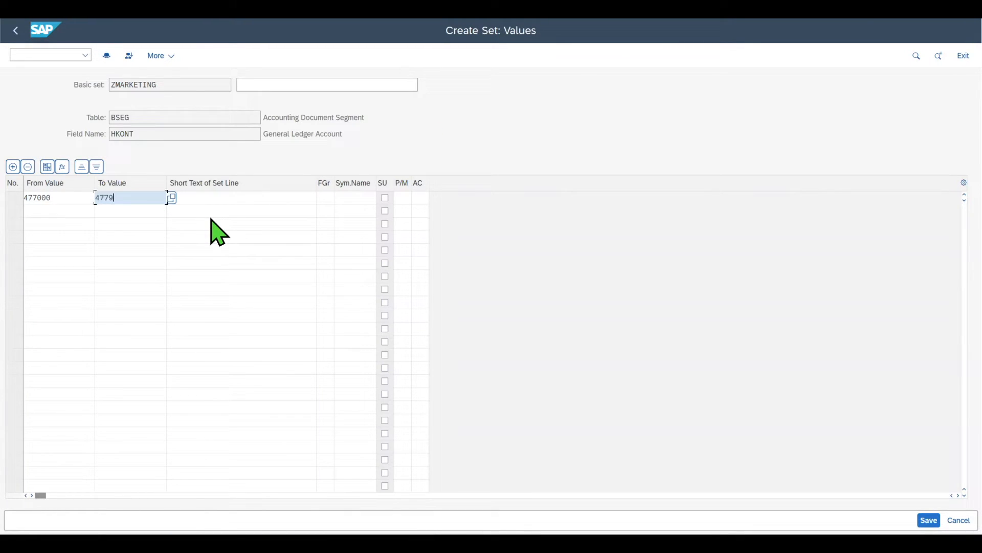
{"action": "left_click", "coordinate": [928, 520]}
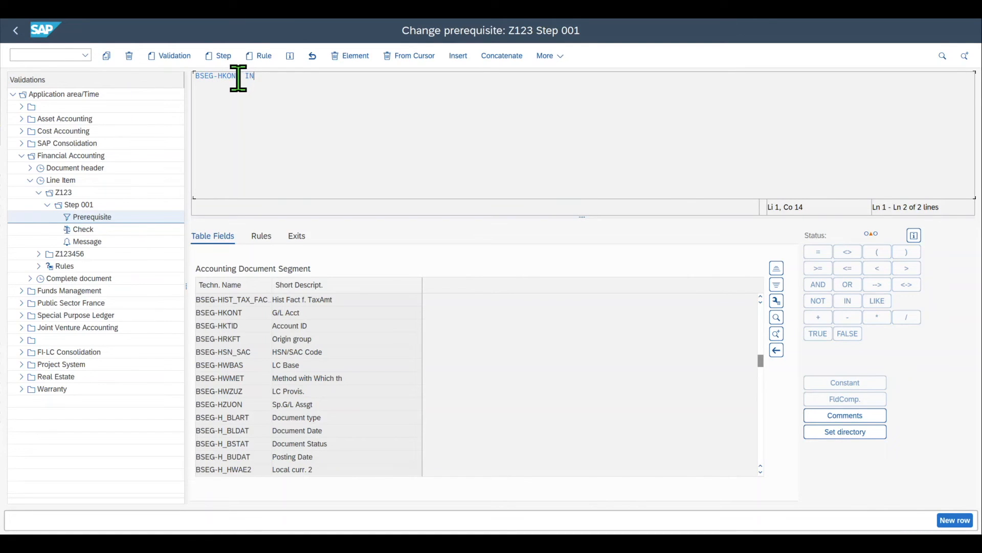
Complete the prerequisite with the set ZMARKETING so it reads BSEG-HKONT IN ZMARKETING.
{"action": "left_click_drag", "start_coordinate": [241, 78], "coordinate": [201, 73]}
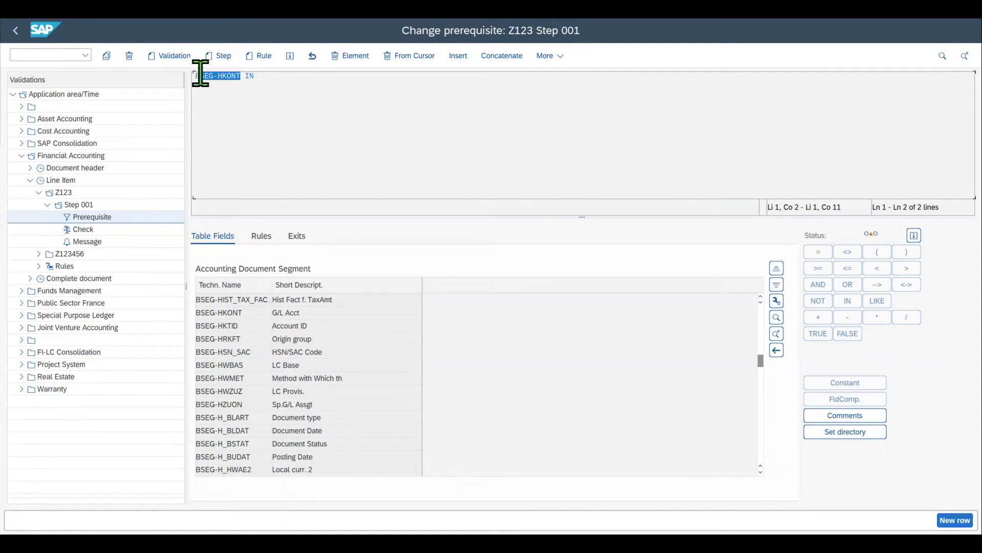
{"action": "left_click", "coordinate": [255, 78]}
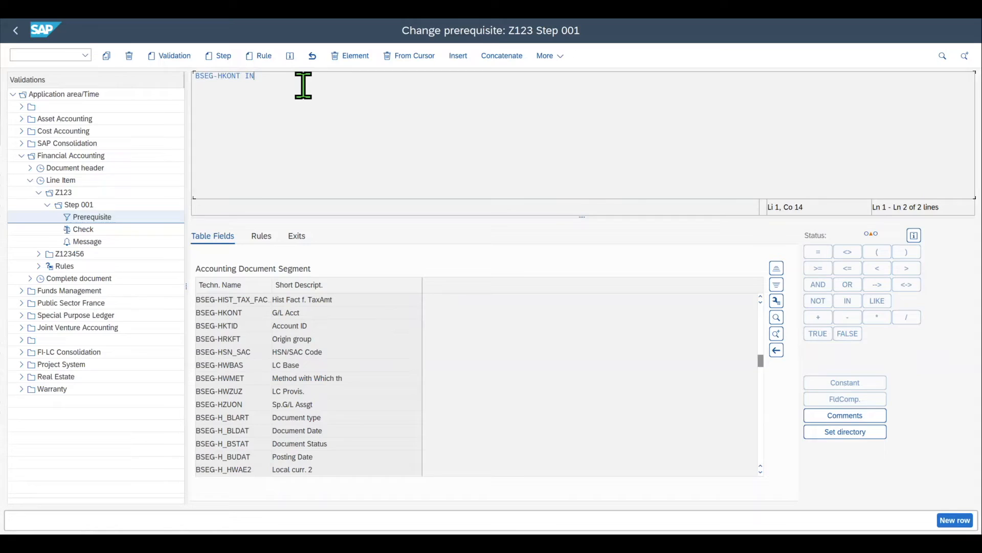
{"action": "left_click", "coordinate": [849, 434]}
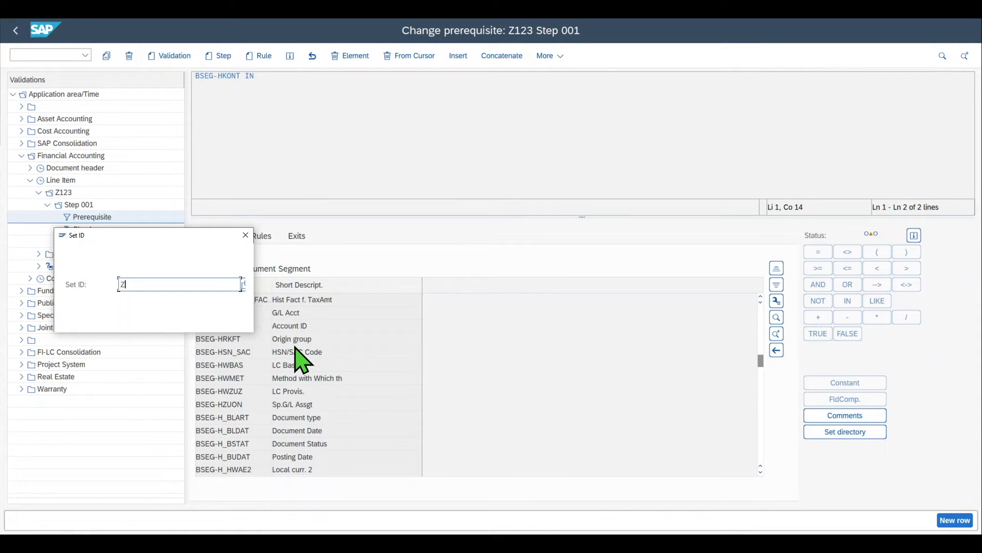
{"action": "type", "text": "ZMARKETING"}
{"action": "key", "text": "Return"}
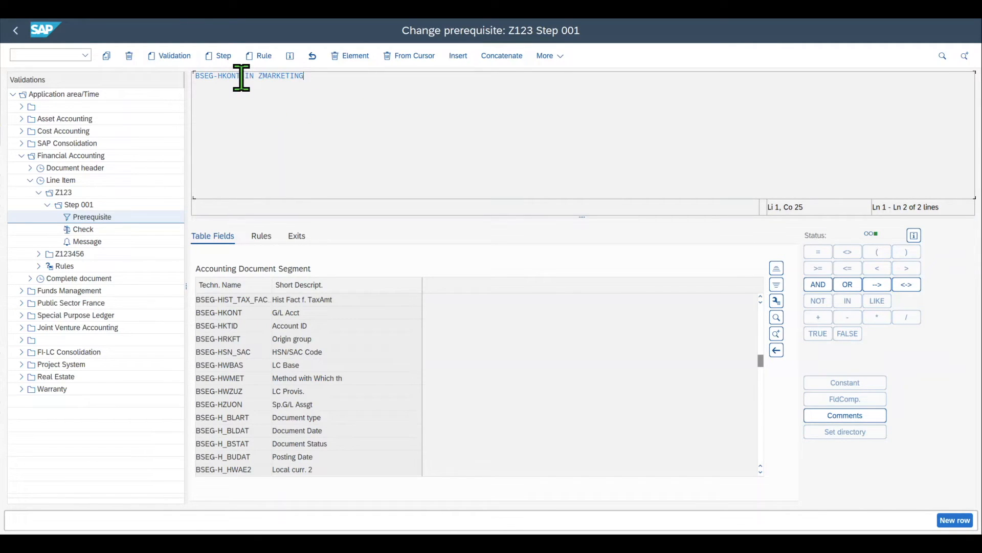
{"action": "left_click_drag", "start_coordinate": [241, 77], "coordinate": [186, 77]}
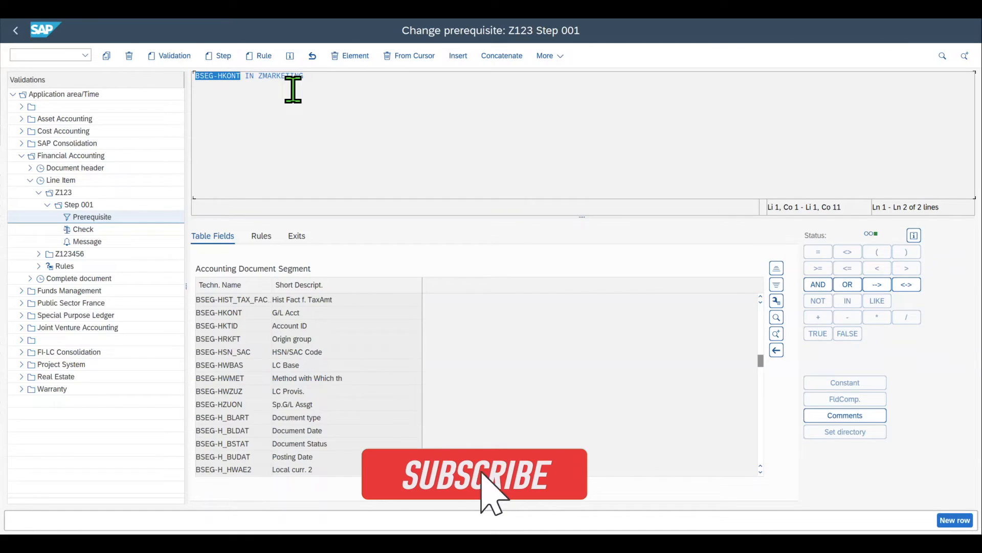
{"action": "left_click_drag", "start_coordinate": [256, 81], "coordinate": [317, 90]}
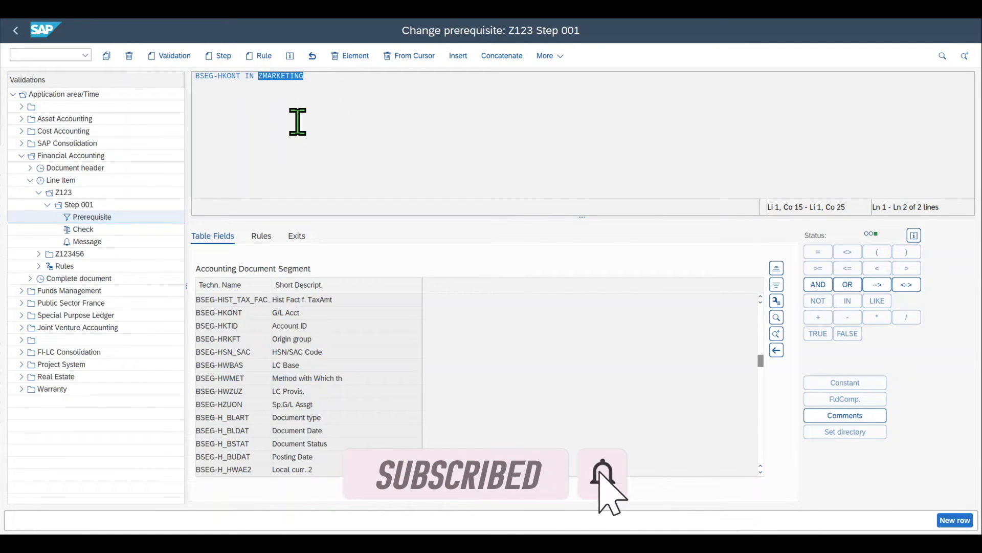
{"action": "left_click", "coordinate": [321, 77]}
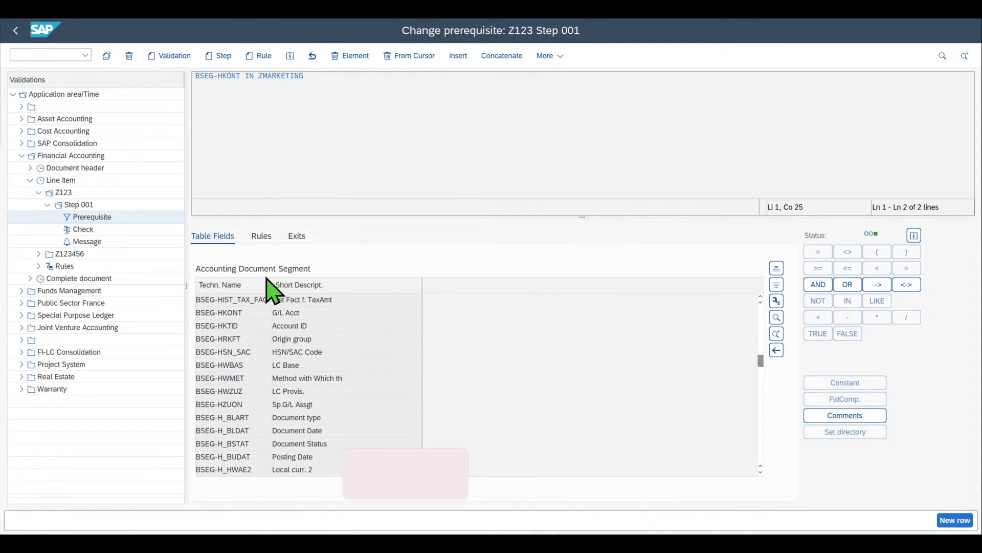
Define the check of step 001 as cost center BSEG-KOSTL <> '' using an empty constant.
{"action": "left_click", "coordinate": [83, 232]}
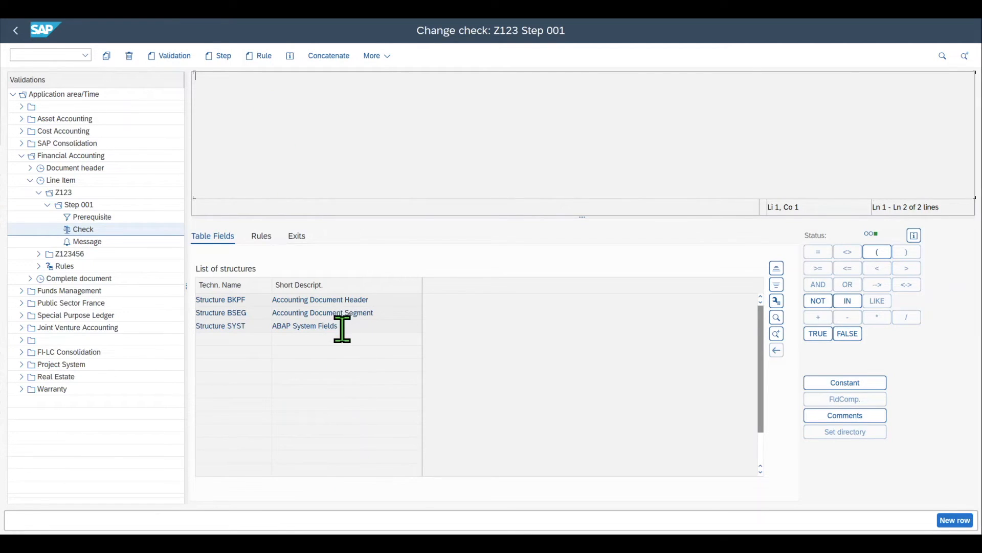
{"action": "double_click", "coordinate": [239, 312]}
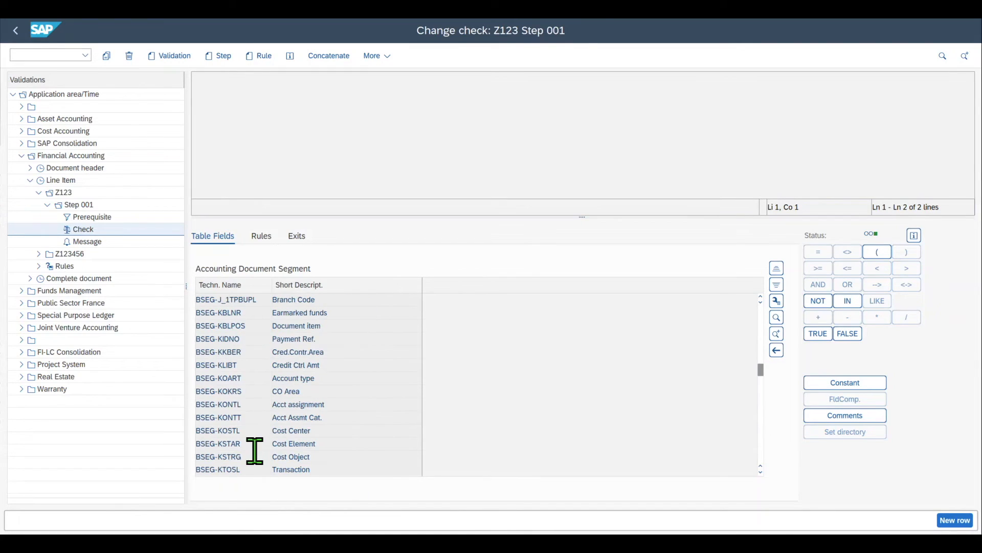
{"action": "double_click", "coordinate": [229, 428]}
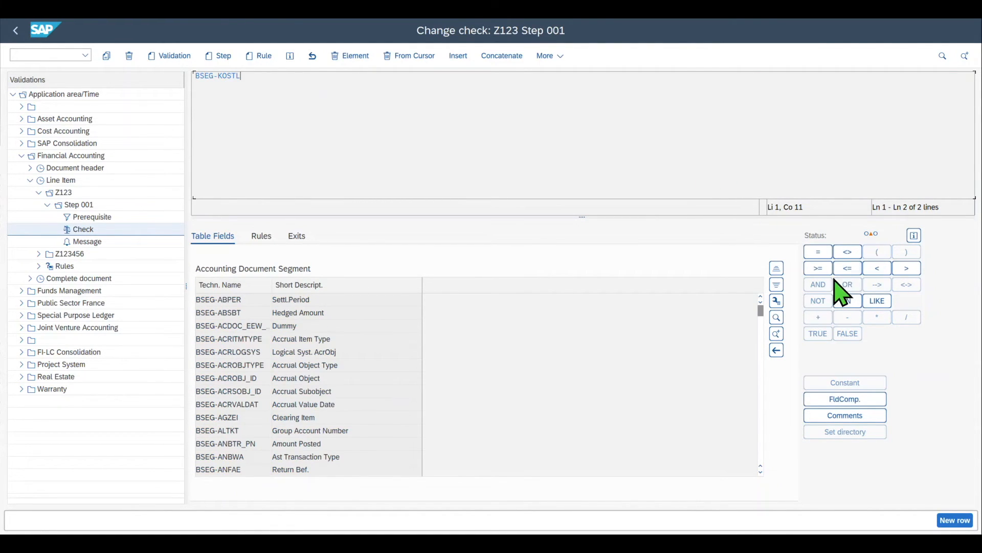
{"action": "left_click", "coordinate": [847, 252]}
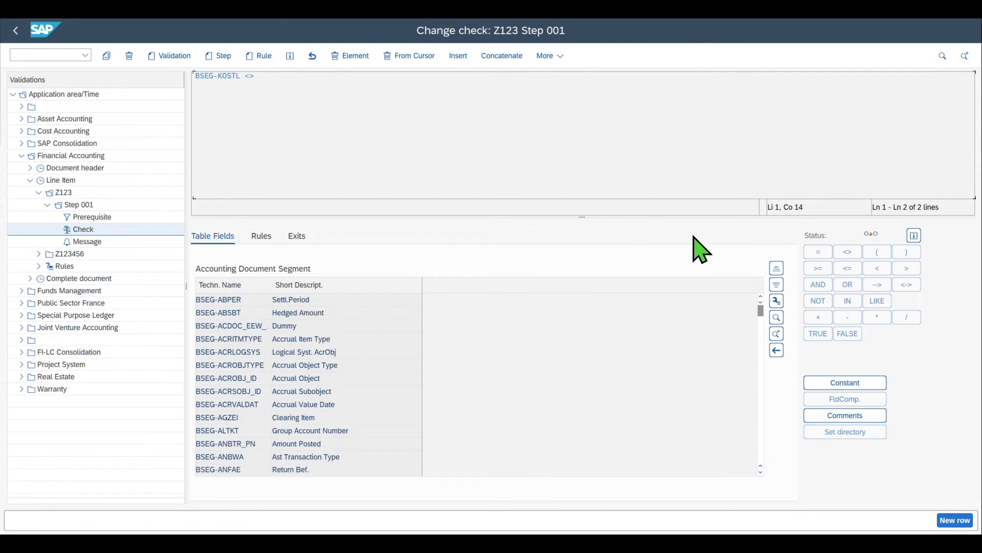
{"action": "left_click", "coordinate": [846, 384]}
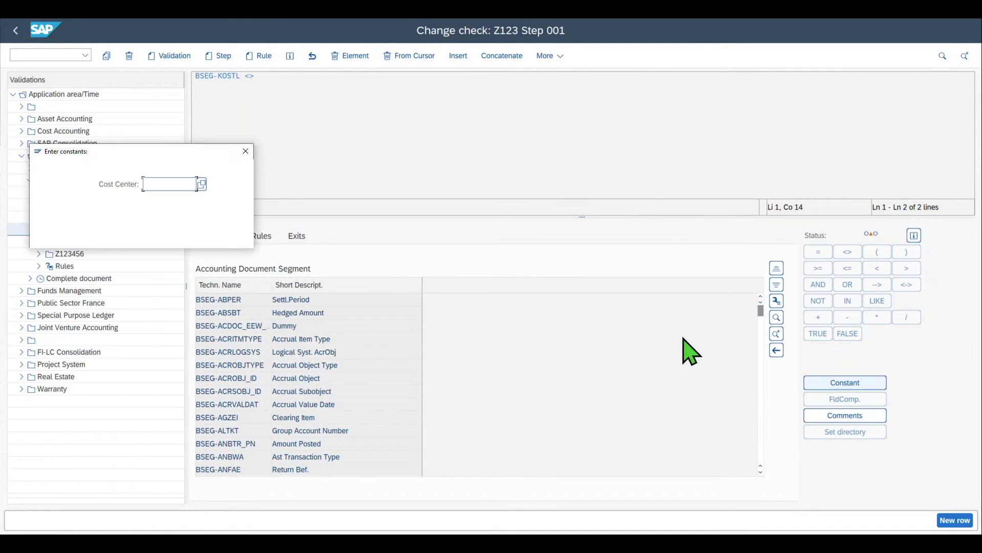
{"action": "key", "text": "Return"}
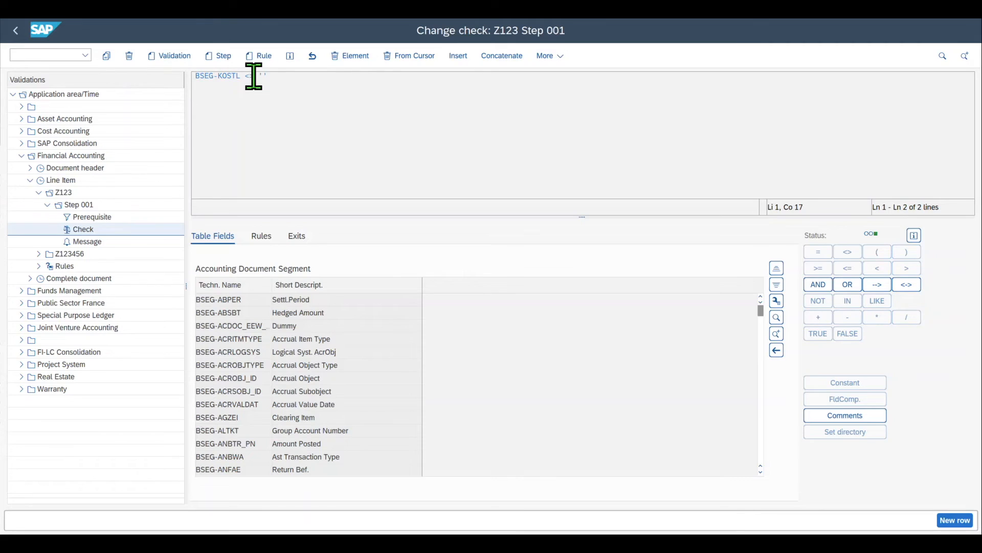
Set the message type of step 001 to E (Error) and save validation Z123.
{"action": "left_click", "coordinate": [91, 246]}
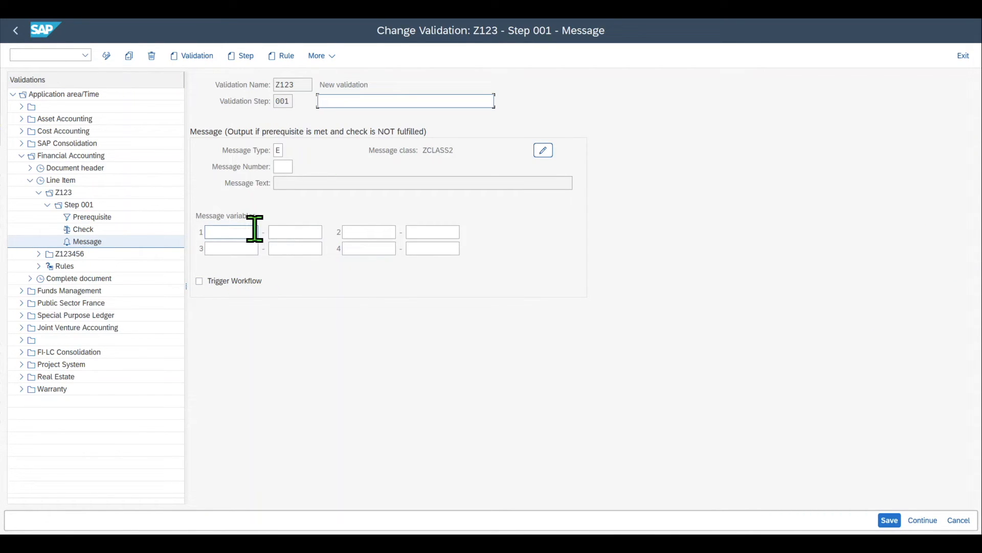
{"action": "left_click", "coordinate": [282, 166]}
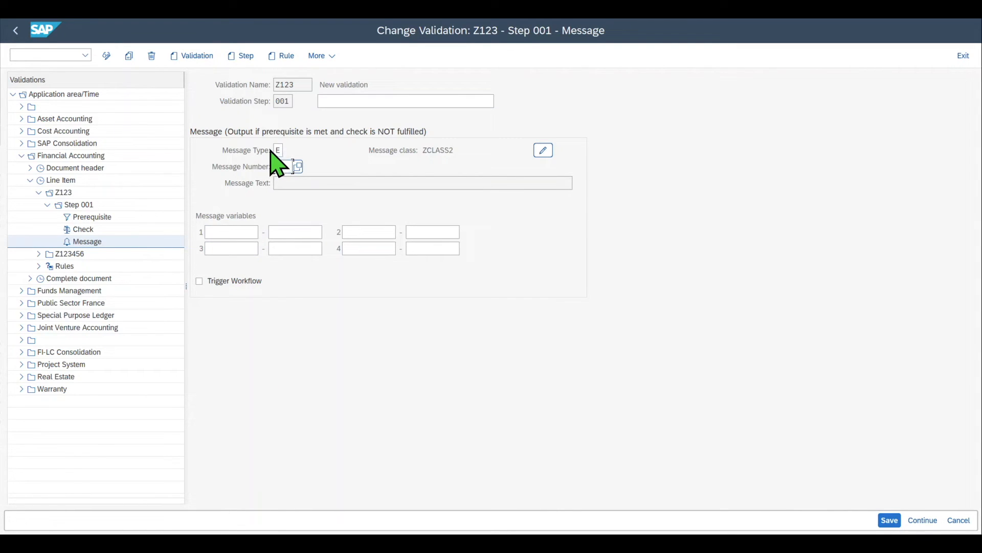
{"action": "left_click", "coordinate": [282, 150]}
{"action": "left_click", "coordinate": [288, 151]}
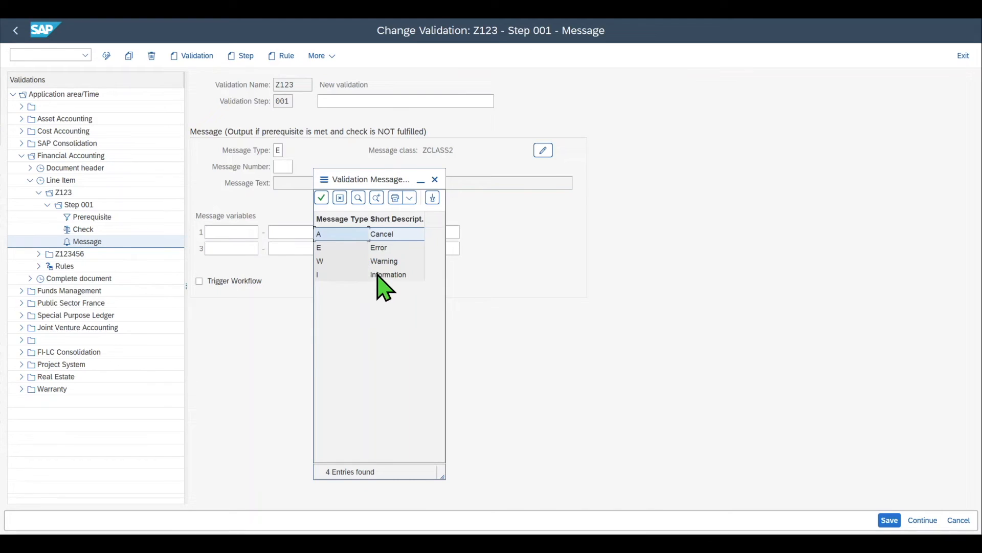
{"action": "double_click", "coordinate": [332, 248]}
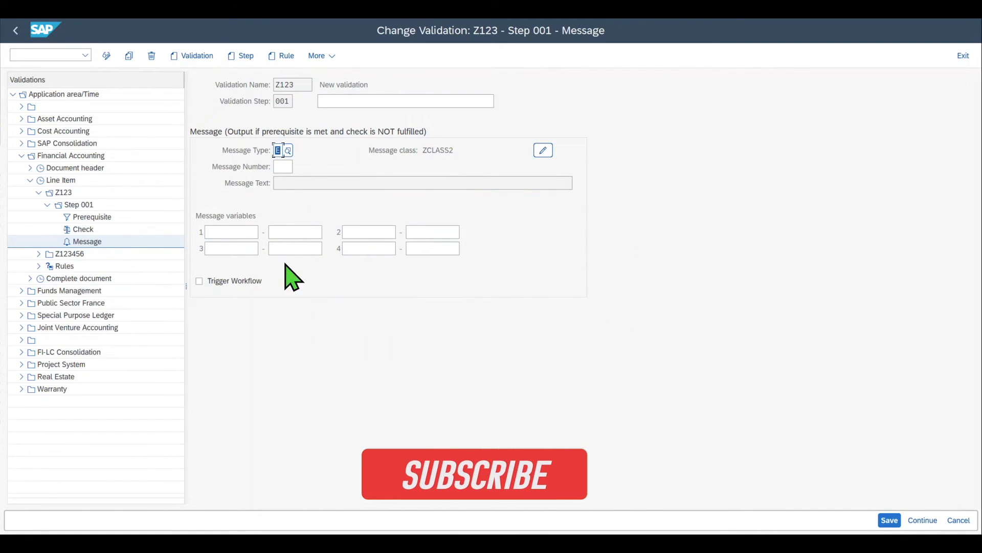
{"action": "left_click", "coordinate": [889, 520]}
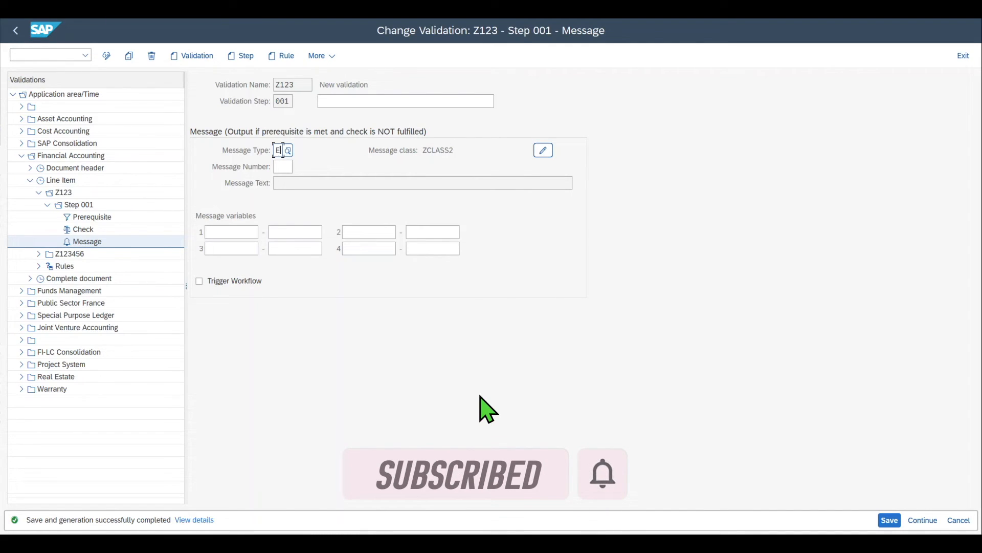
Open transaction OB28 in a new session and start a new validation activation entry.
{"action": "left_click", "coordinate": [33, 55]}
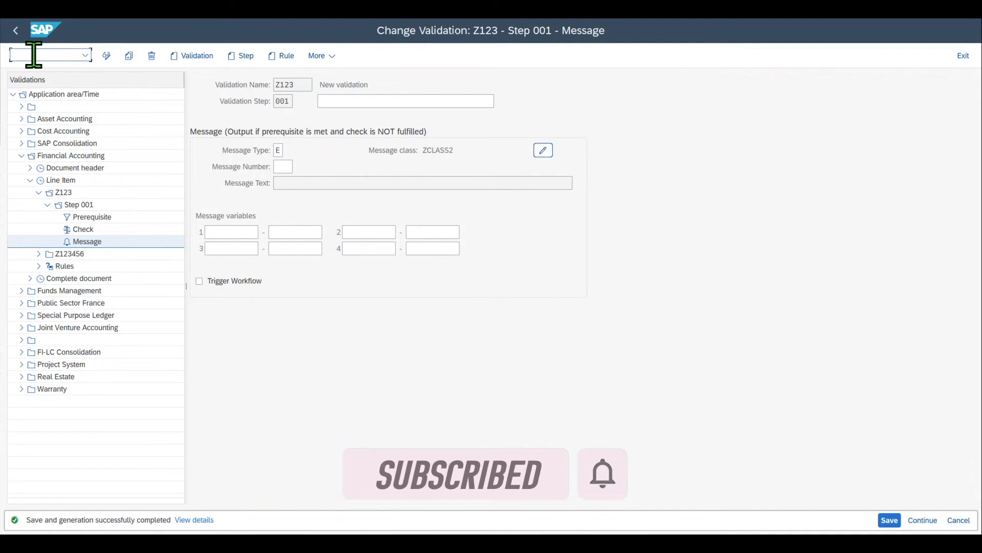
{"action": "type", "text": "/OOb28"}
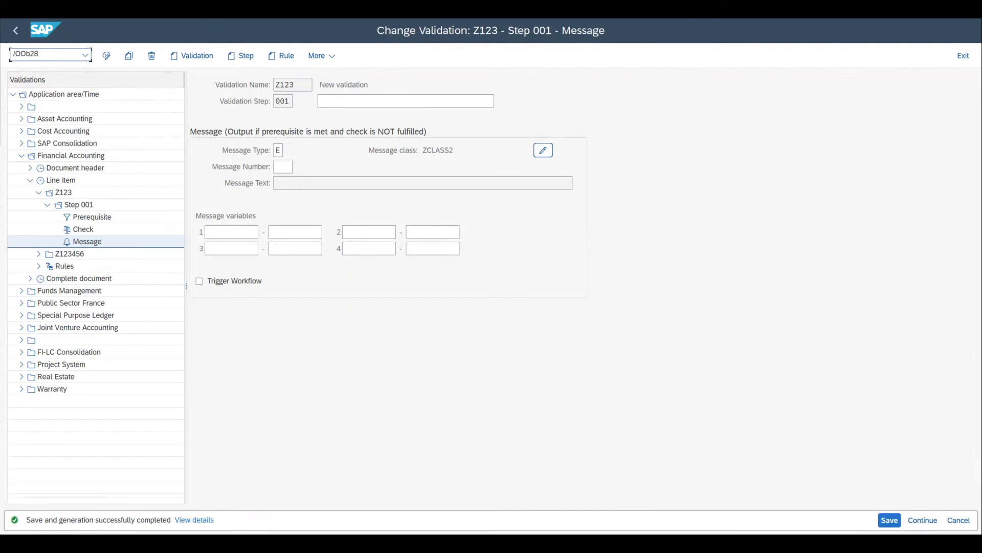
{"action": "key", "text": "Return"}
{"action": "left_click", "coordinate": [142, 56]}
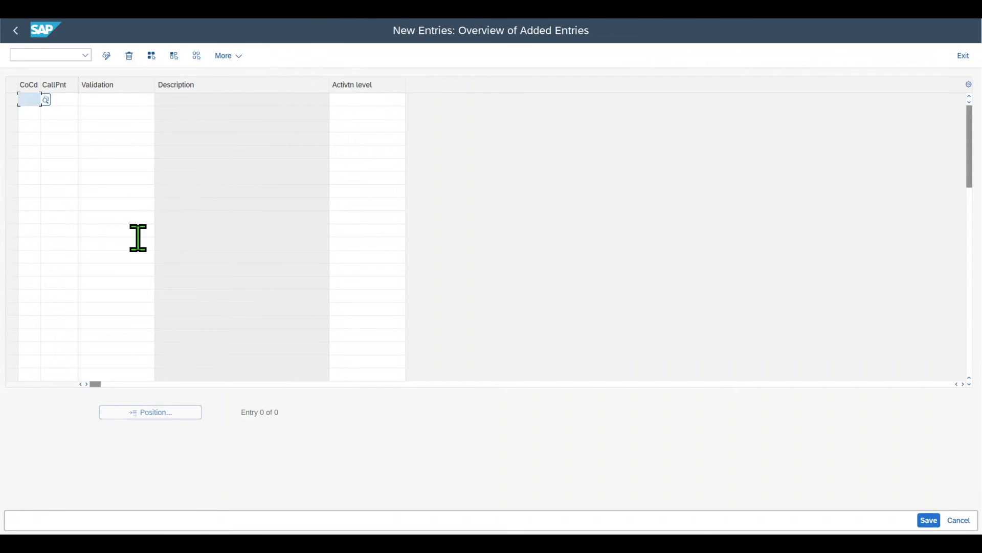
Enter the company code in the first new entry and choose callup point 0002 (Line Item).
{"action": "type", "text": "10"}
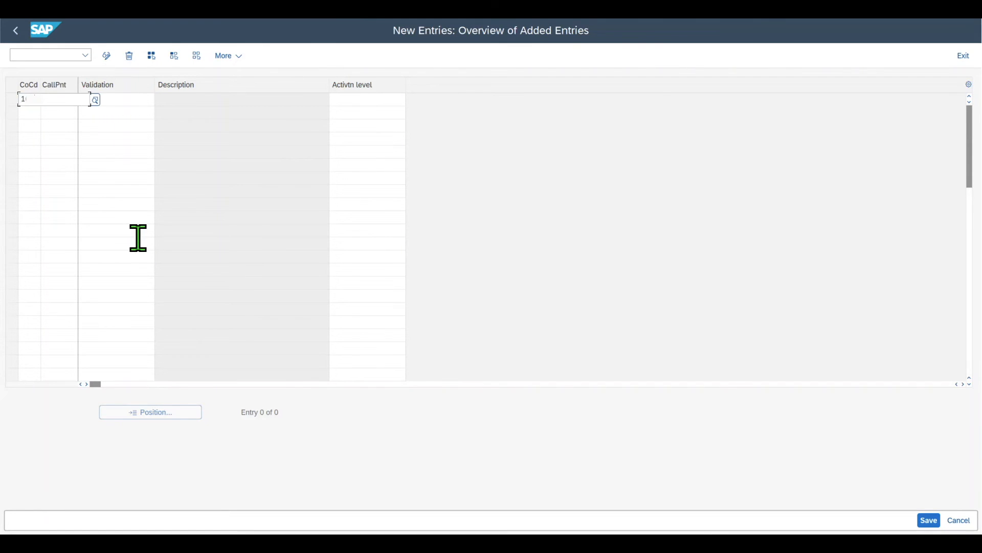
{"action": "key", "text": "Tab"}
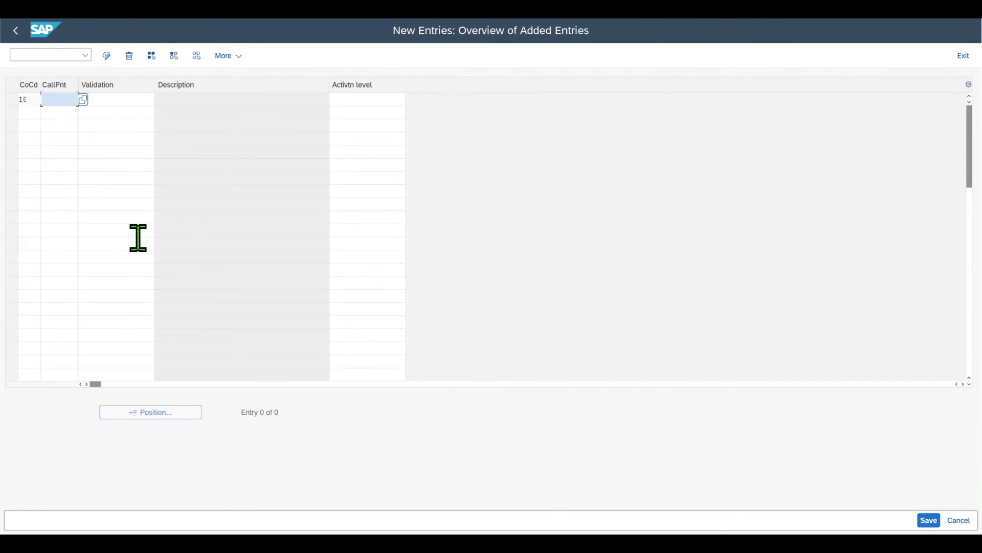
{"action": "key", "text": "F4"}
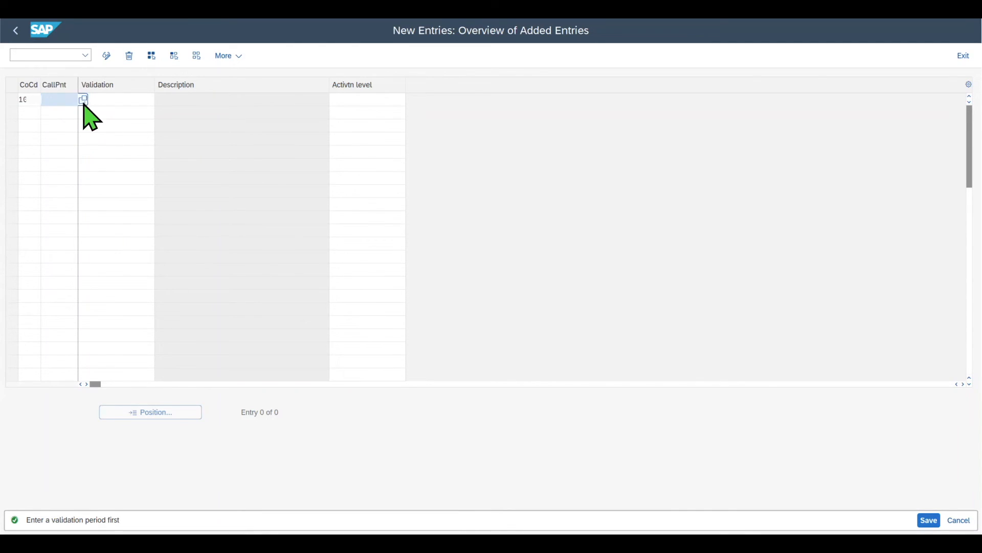
{"action": "left_click", "coordinate": [85, 101]}
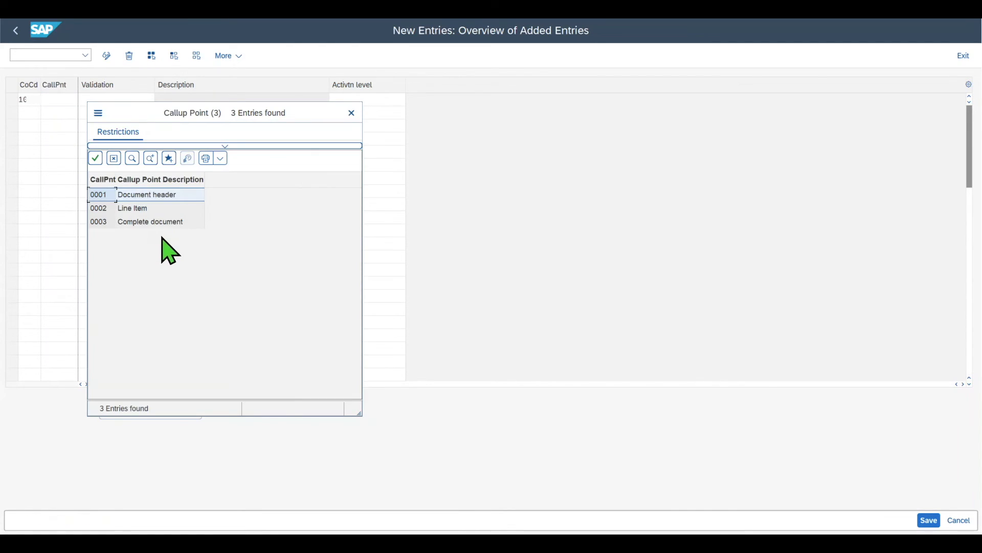
{"action": "left_click", "coordinate": [107, 208]}
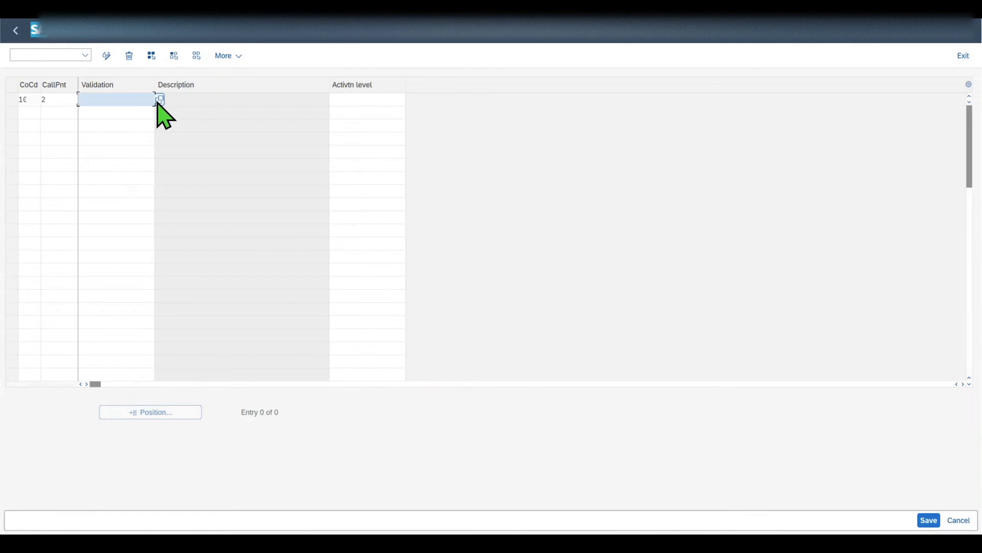
Assign validation Z123 to the new entry with activation level 1 and save.
{"action": "type", "text": "Z123"}
{"action": "left_click", "coordinate": [247, 98]}
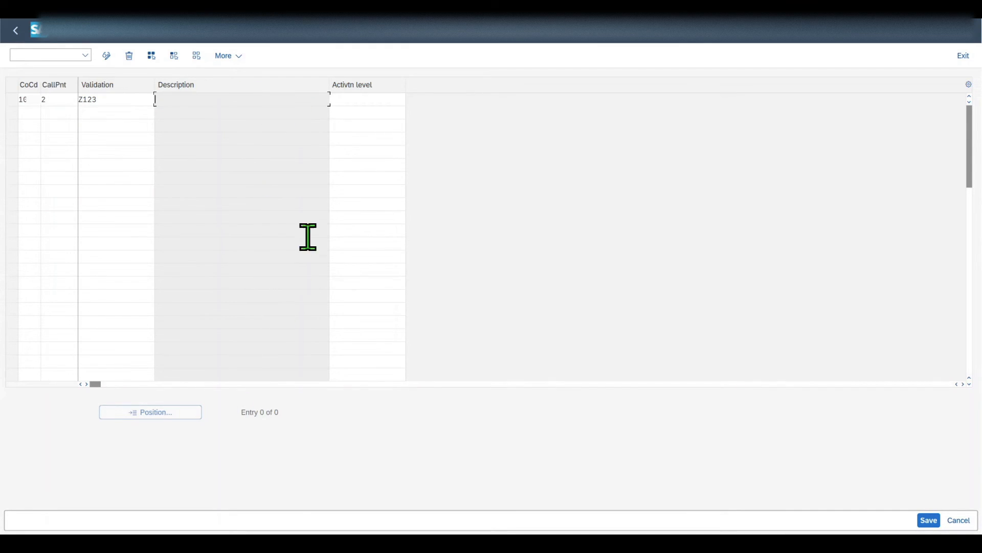
{"action": "left_click", "coordinate": [351, 100]}
{"action": "left_click", "coordinate": [411, 100]}
{"action": "double_click", "coordinate": [444, 180]}
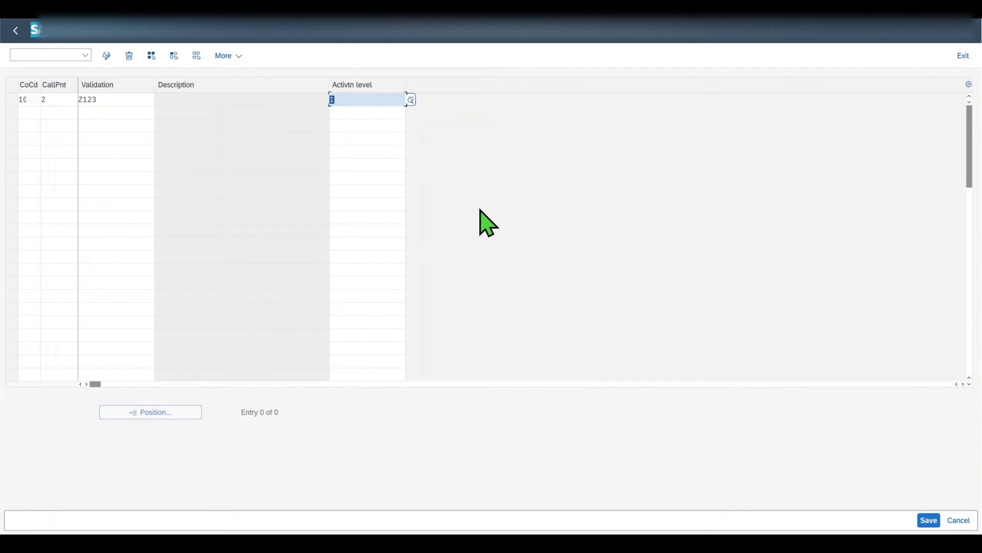
{"action": "left_click", "coordinate": [929, 520]}
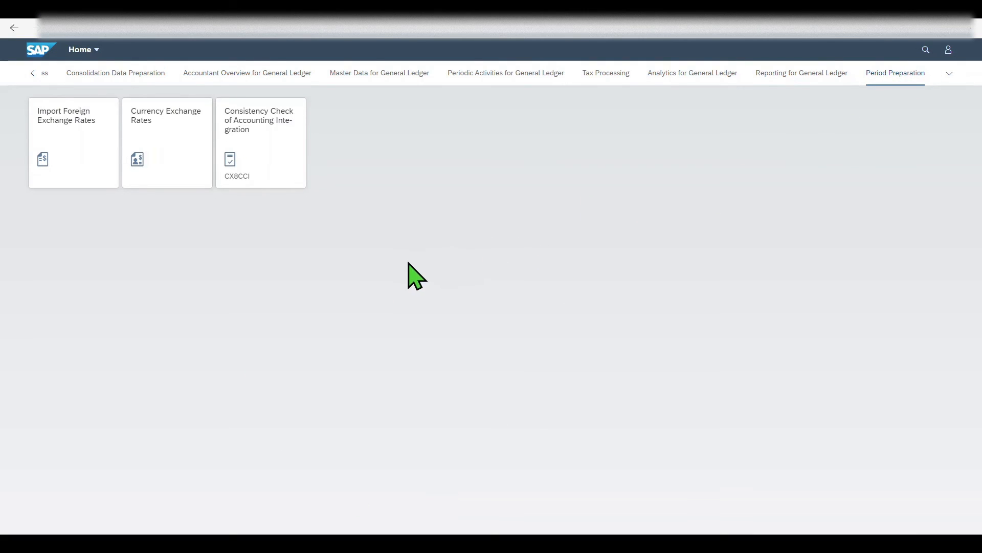
Search the SAP Fiori home page for "post general" and open the Post General Journal Entries app.
{"action": "left_click", "coordinate": [925, 50]}
{"action": "type", "text": "post general"}
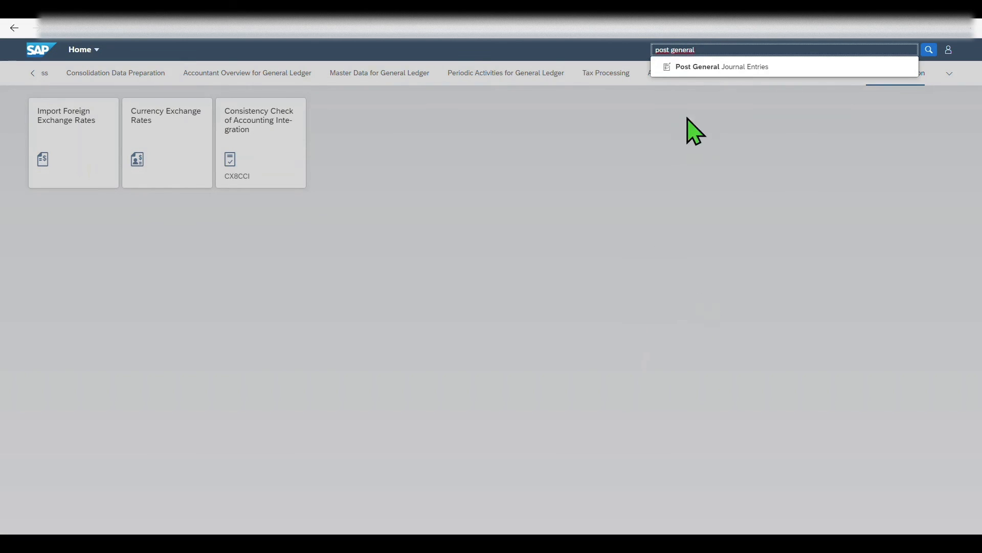
{"action": "left_click", "coordinate": [704, 67]}
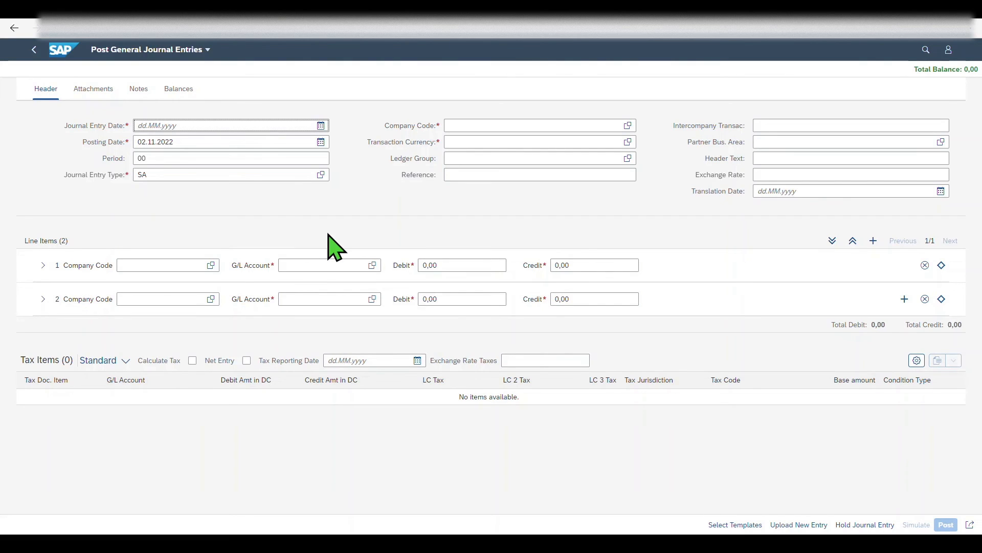
Fill the journal entry header with date 02.11.2022, company code 1000 and transaction currency EUR.
{"action": "left_click", "coordinate": [320, 125]}
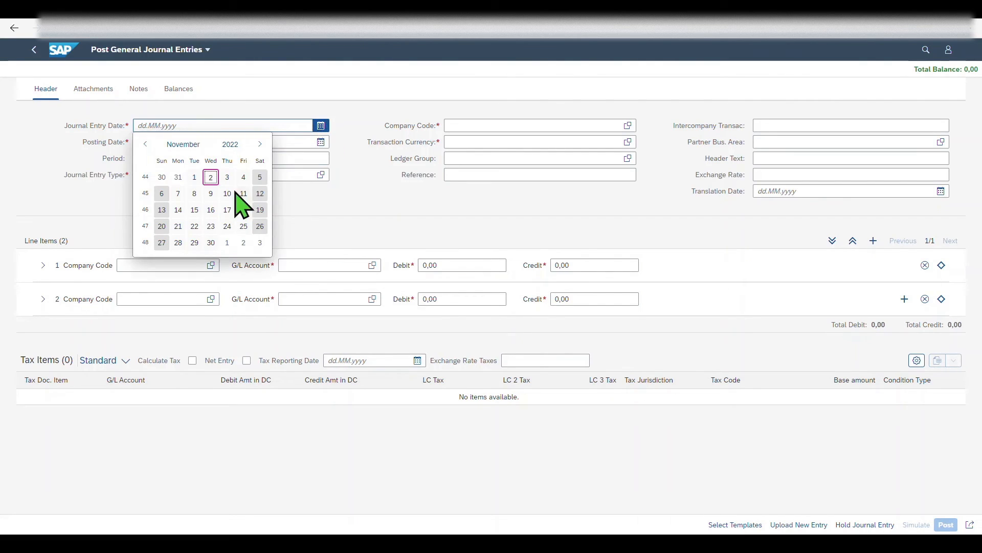
{"action": "left_click", "coordinate": [216, 178]}
{"action": "key", "text": "Tab"}
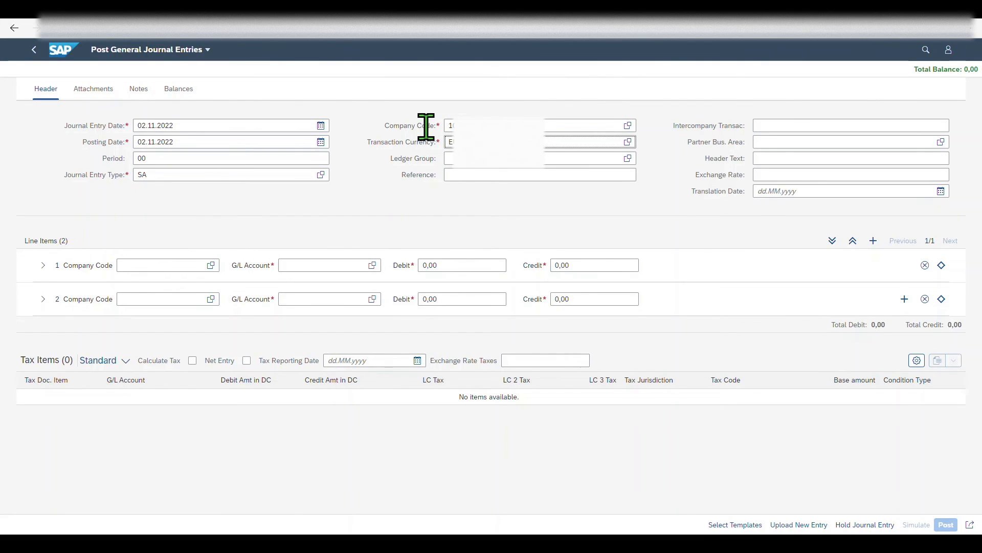
Enter G/L account 477000 with a debit of 100,00 EUR in line item 1.
{"action": "left_click", "coordinate": [340, 266]}
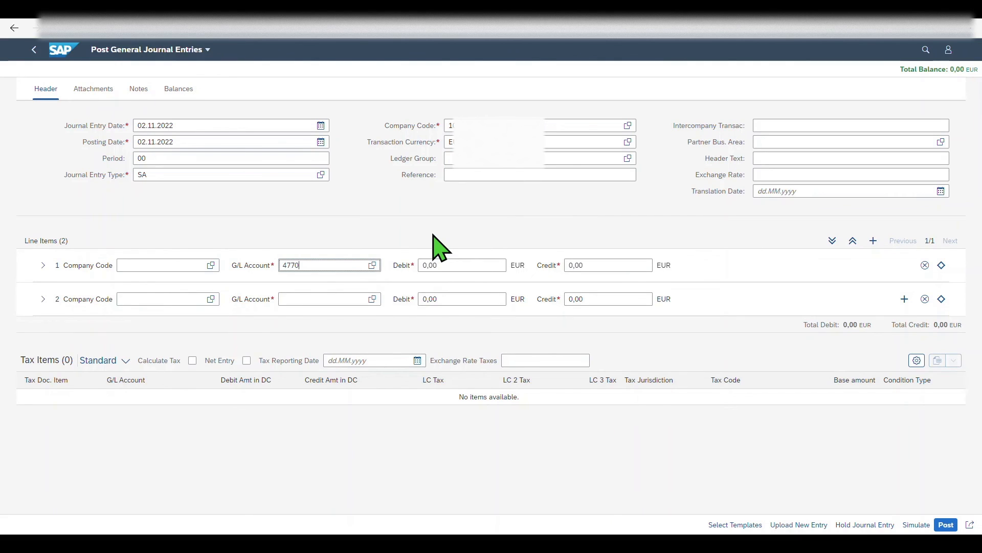
{"action": "left_click", "coordinate": [395, 228]}
{"action": "left_click", "coordinate": [434, 265]}
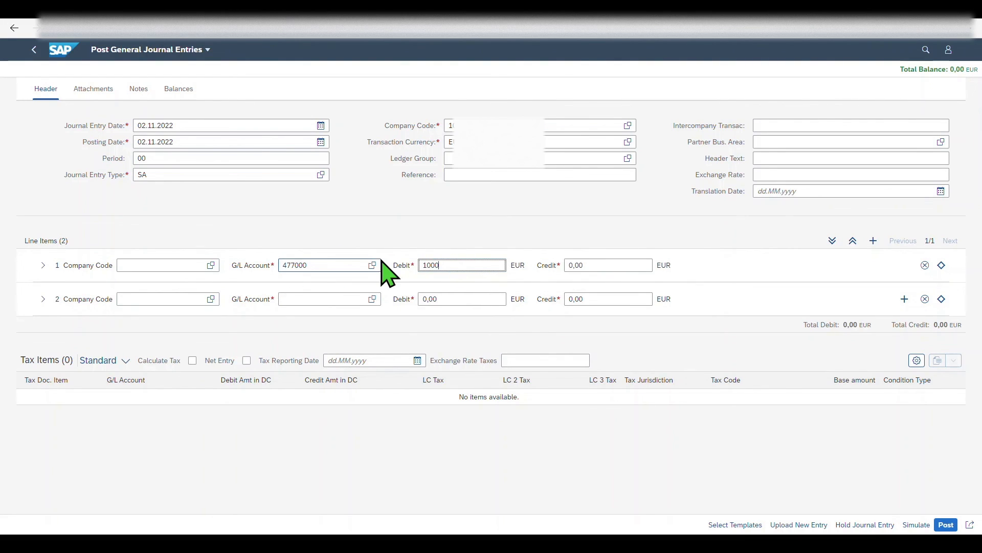
{"action": "key", "text": "Return"}
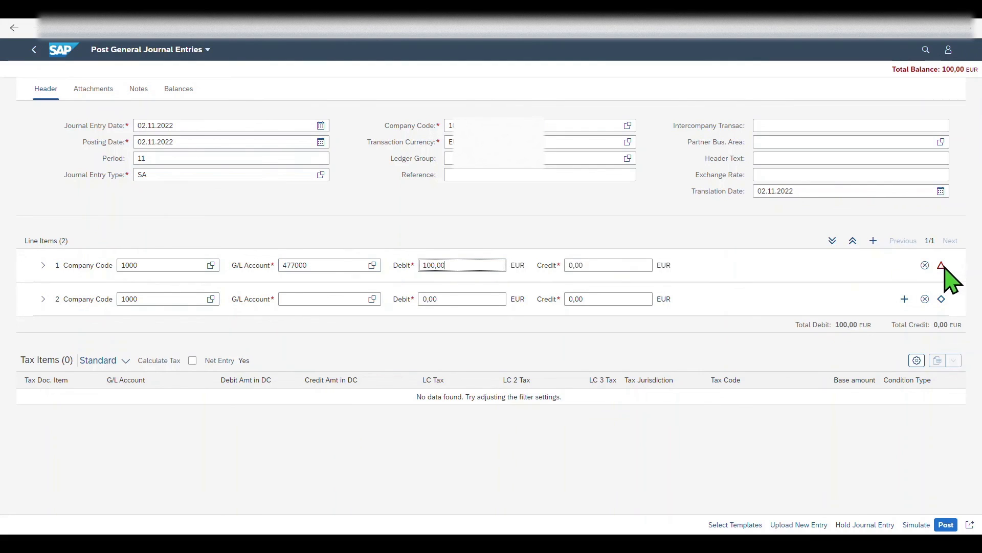
Expand the details of line item 1 and set its tax code to V0.
{"action": "left_click", "coordinate": [43, 265]}
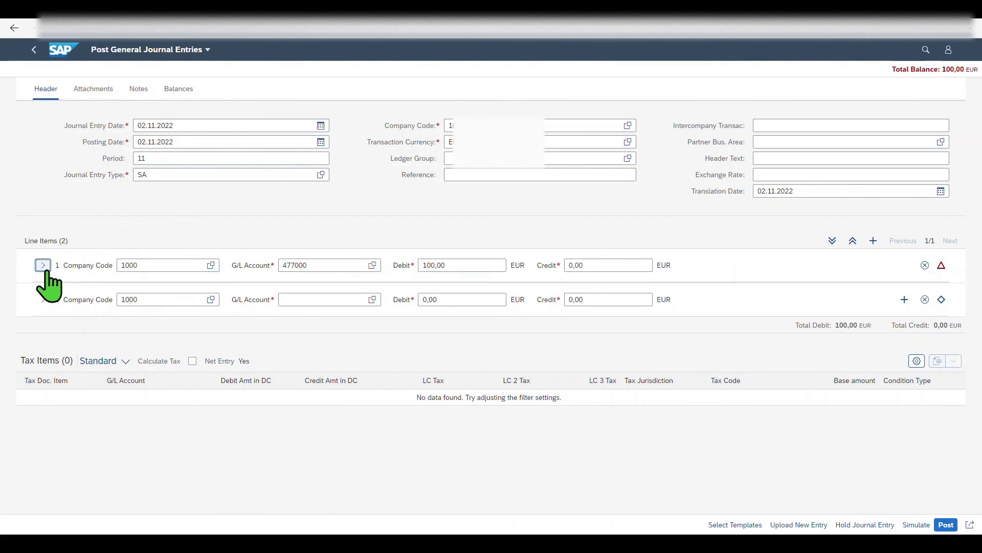
{"action": "type", "text": "V"}
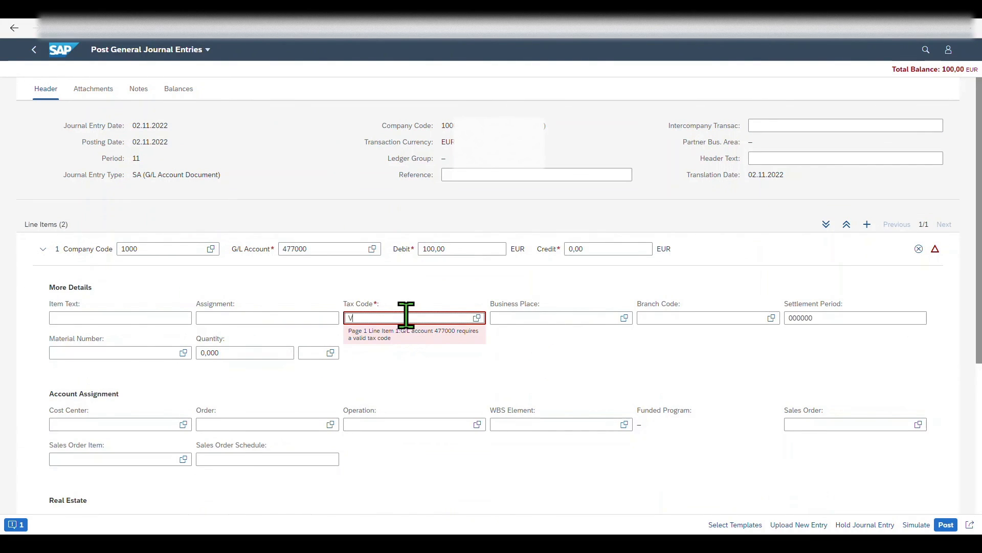
{"action": "type", "text": "0"}
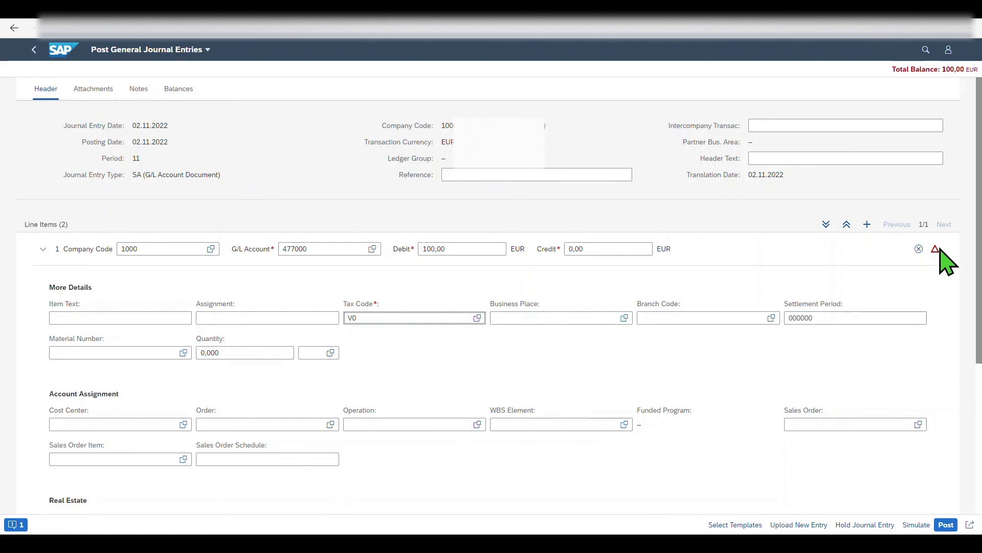
Check the error message for line item 1 and assign the item to cost center TEST01.
{"action": "left_click", "coordinate": [16, 524]}
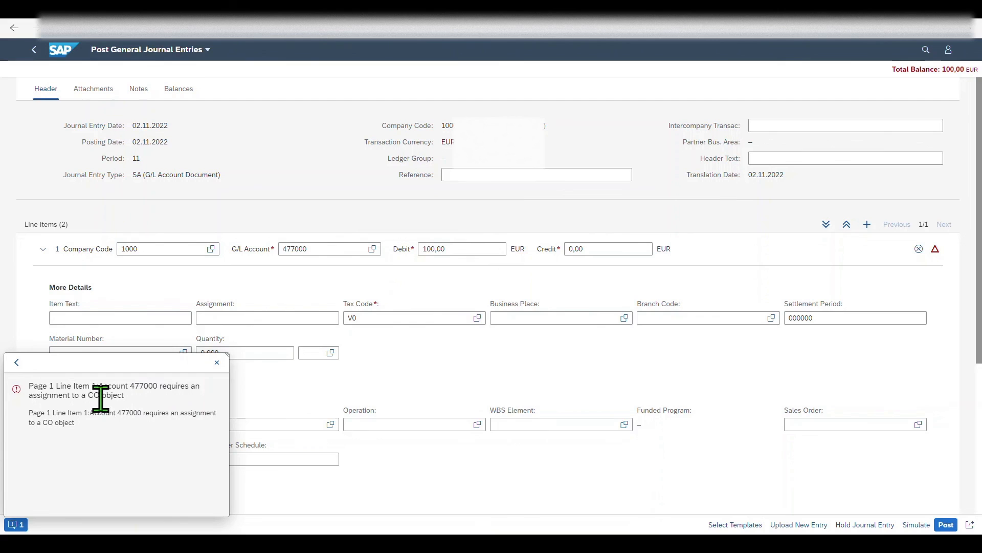
{"action": "left_click", "coordinate": [217, 362]}
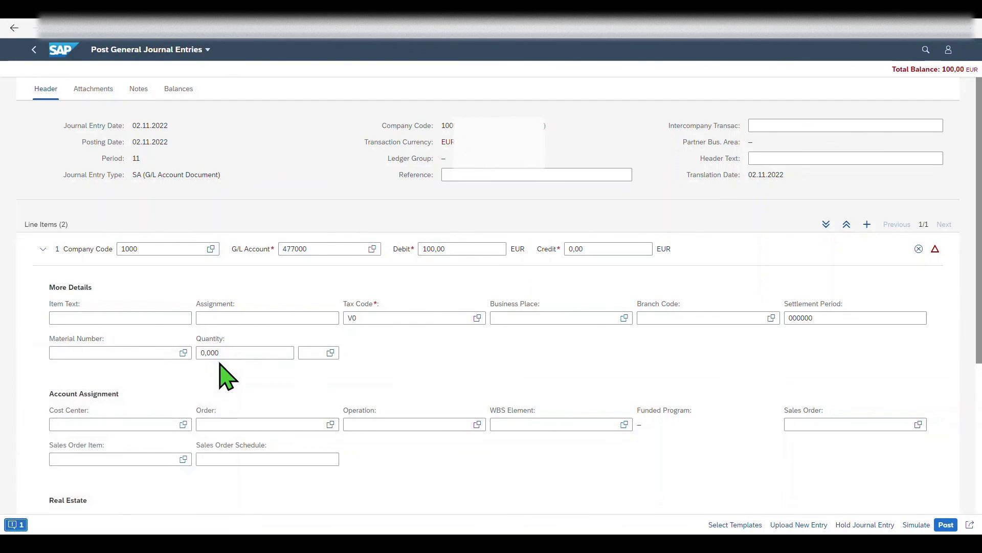
{"action": "left_click", "coordinate": [183, 424]}
{"action": "left_click", "coordinate": [220, 316]}
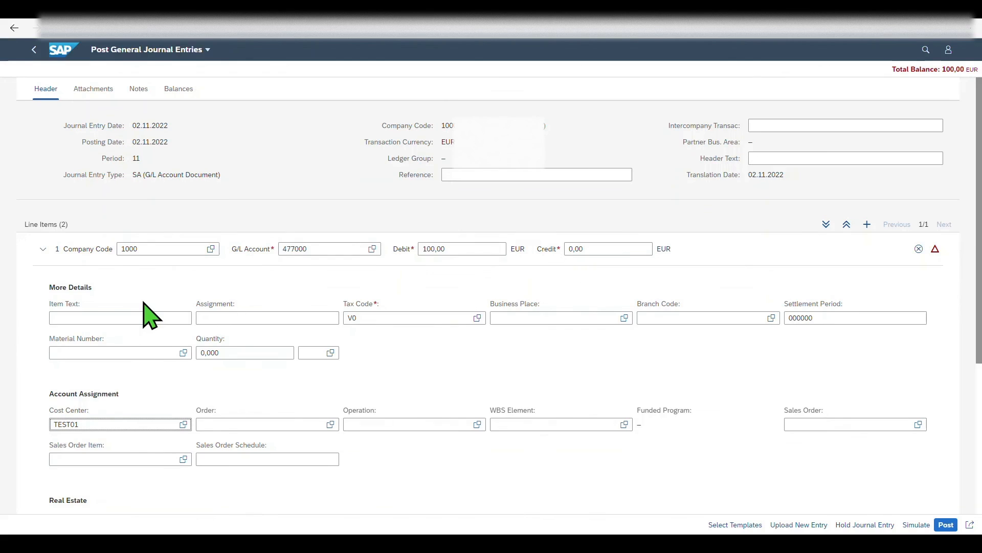